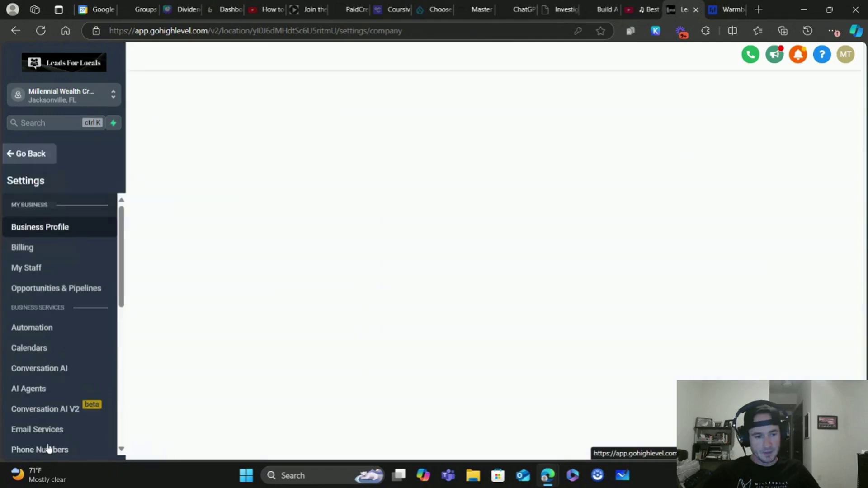
# - Open the Email Services settings and look at the existing dedicated domain before returning to the SMTP service overview
pyautogui.click(47, 427)
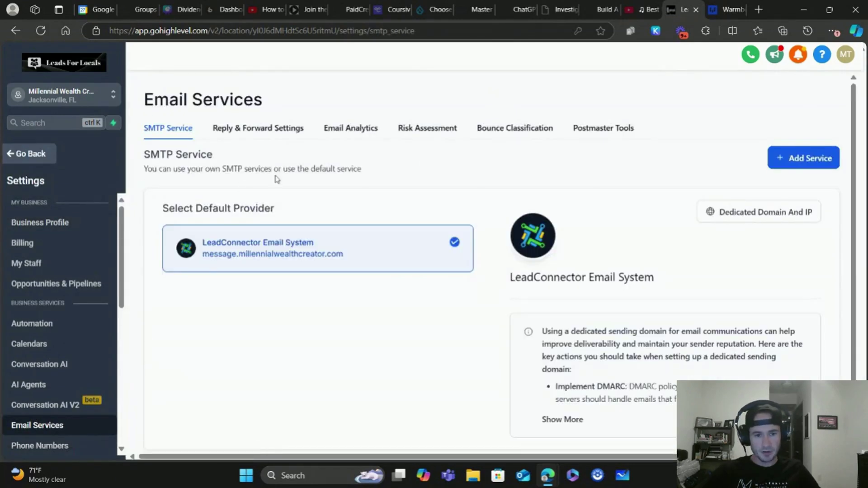
pyautogui.click(740, 211)
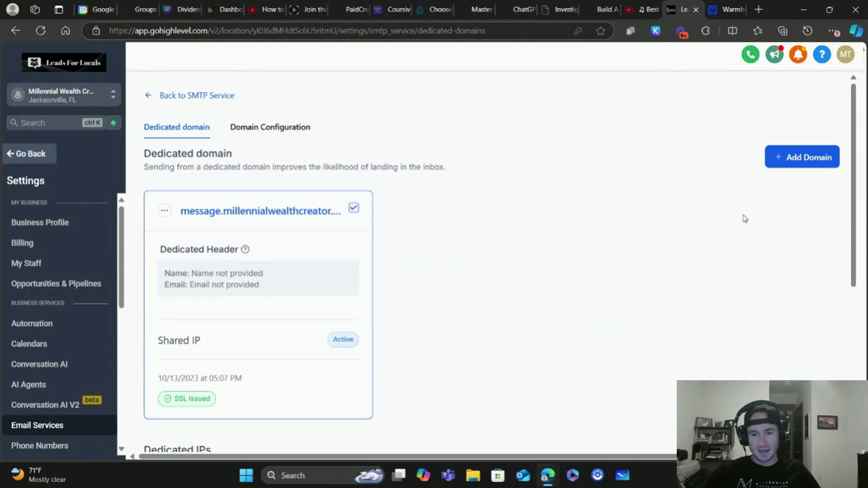
pyautogui.click(184, 97)
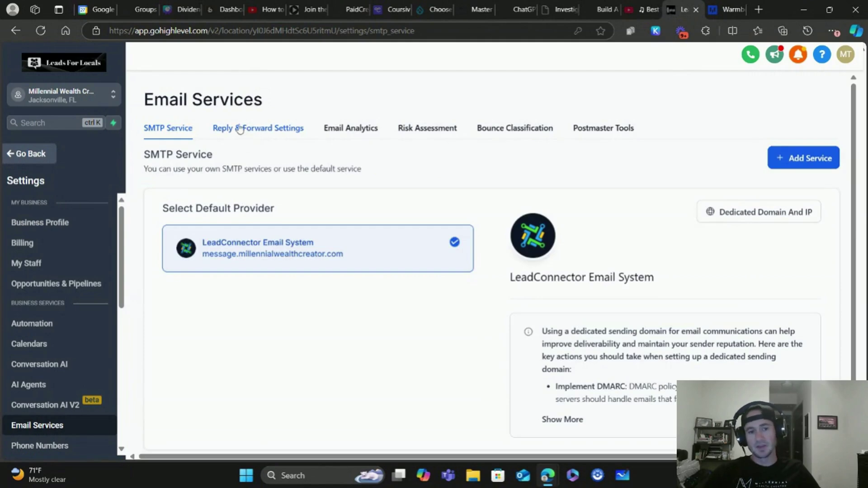
# - Review the forwarding address in the Reply & Forward Settings and return to the SMTP service overview
pyautogui.click(244, 135)
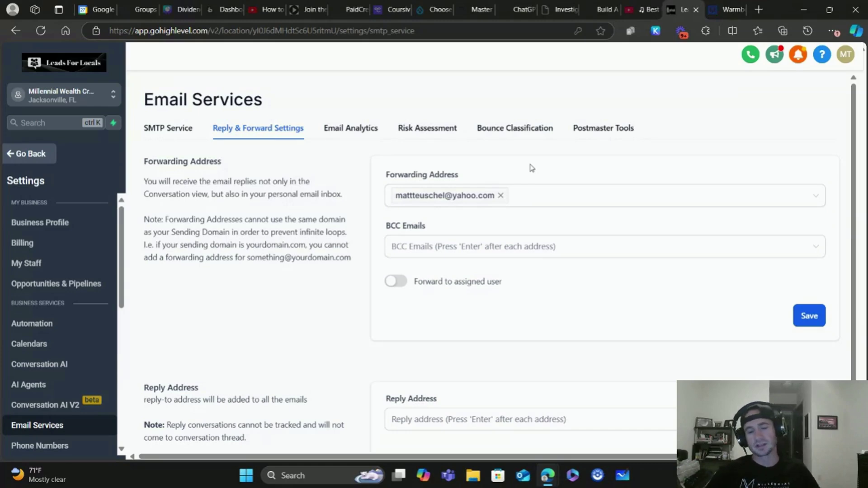
pyautogui.click(408, 193)
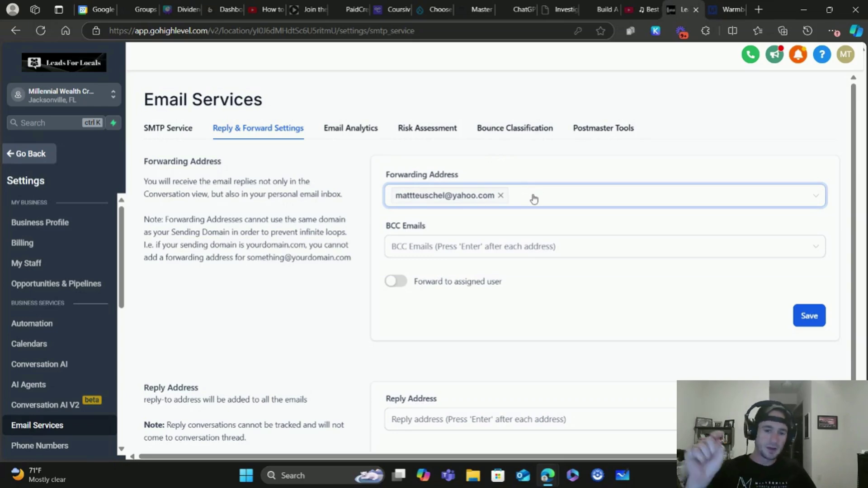
pyautogui.click(176, 128)
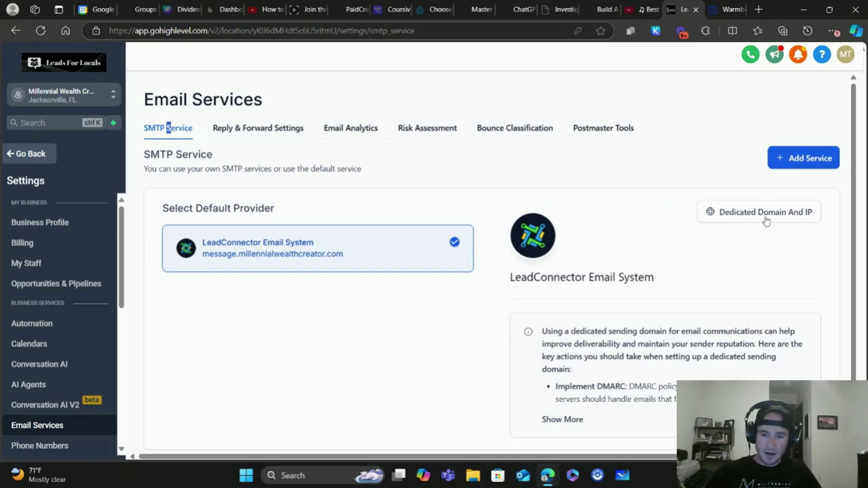
# - Start adding a new dedicated sending domain and enter testemail.millennialwealthcreator.com as its name
pyautogui.click(750, 217)
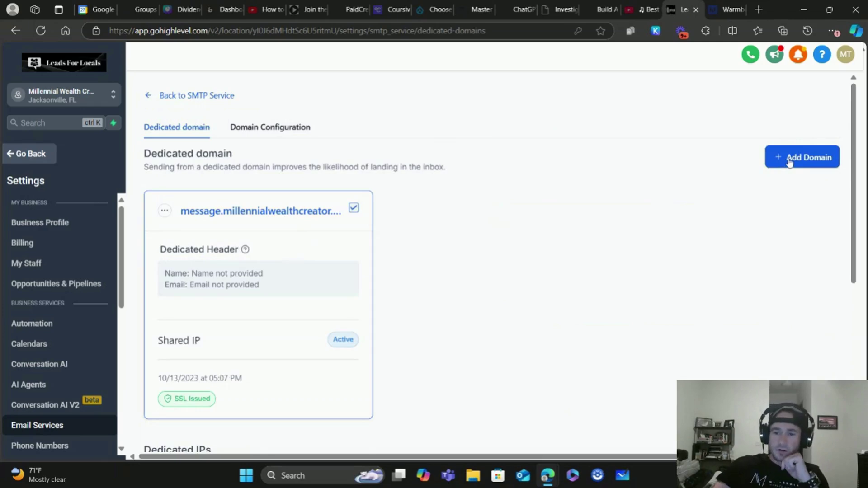
pyautogui.click(782, 162)
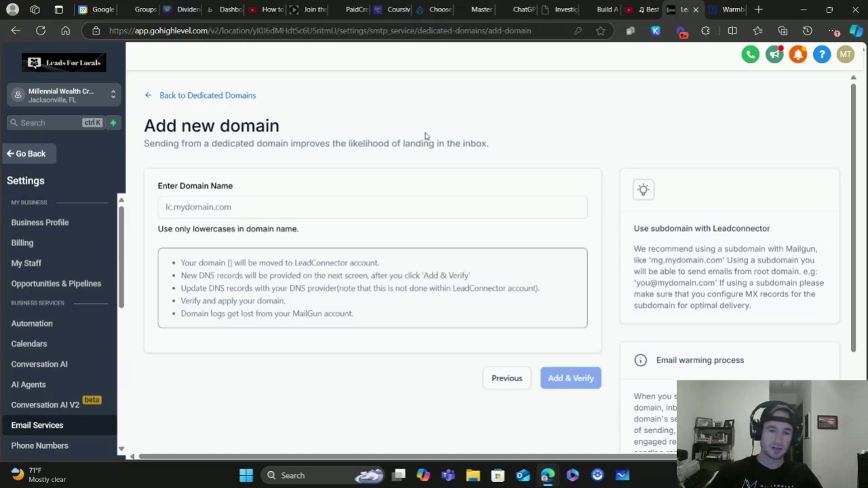
pyautogui.click(228, 207)
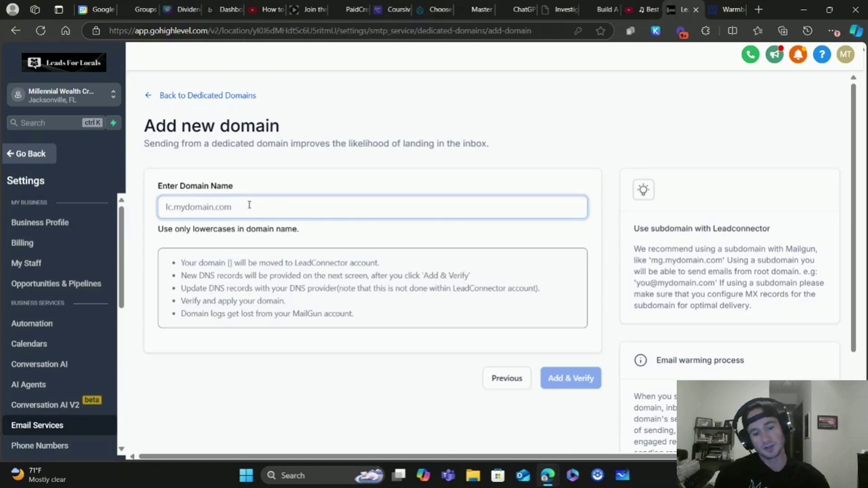
pyautogui.write('testema')
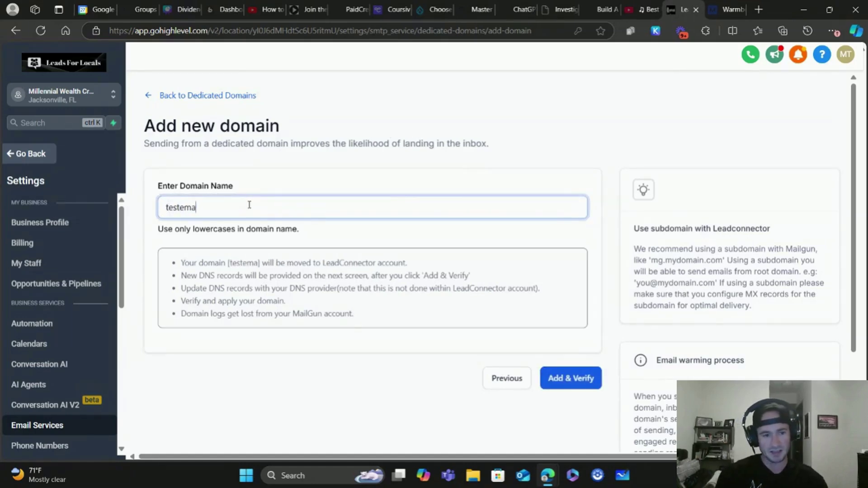
pyautogui.write('il.m')
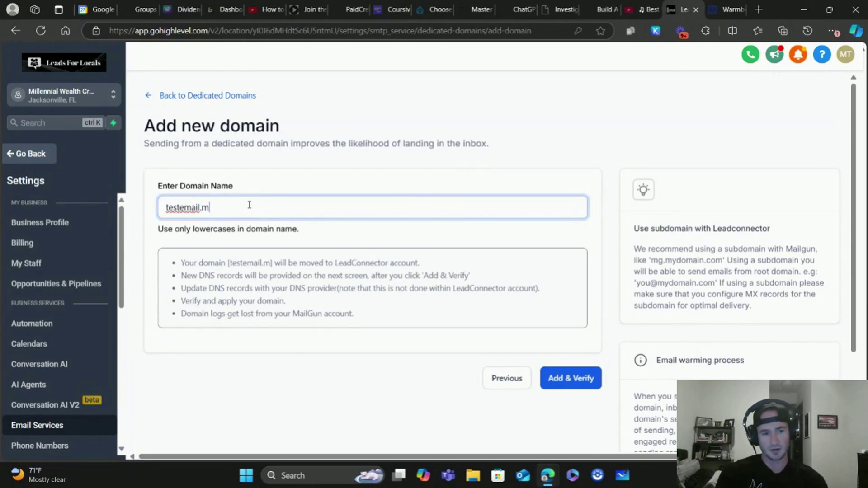
pyautogui.write('illennialweal')
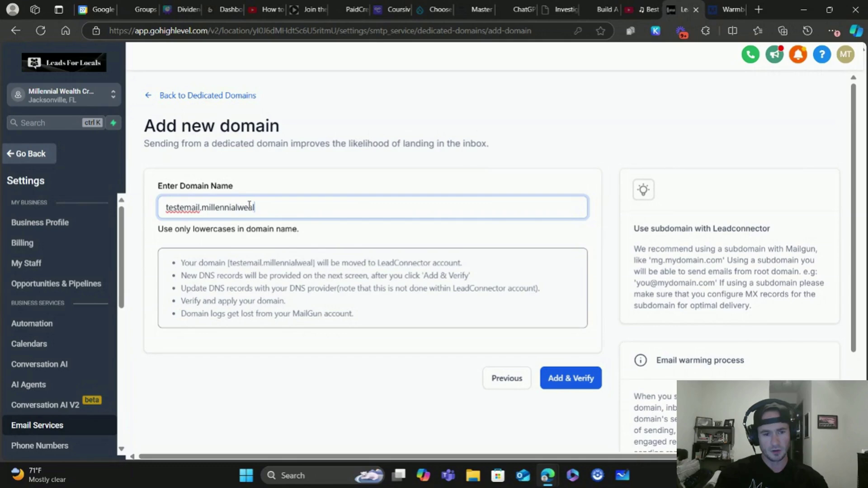
pyautogui.write('thcreator.com')
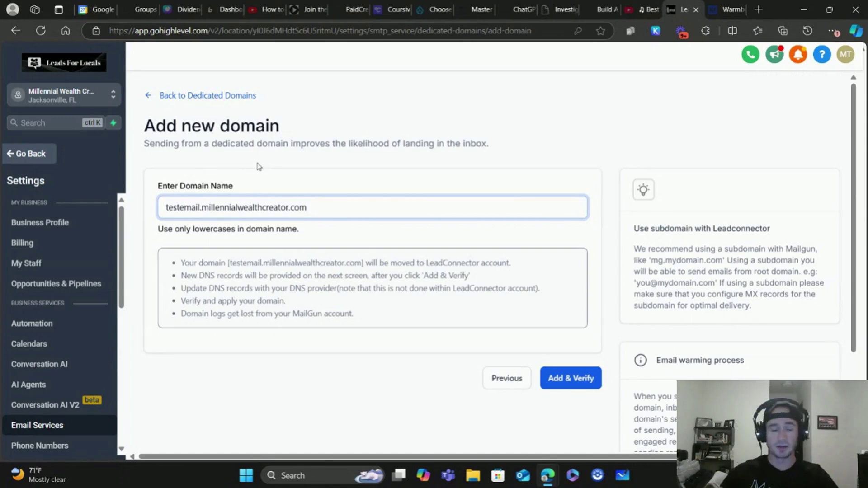
# - Submit the new domain for verification and authorize it through GoDaddy, signing in there and connecting the LeadConnector email records
pyautogui.click(570, 381)
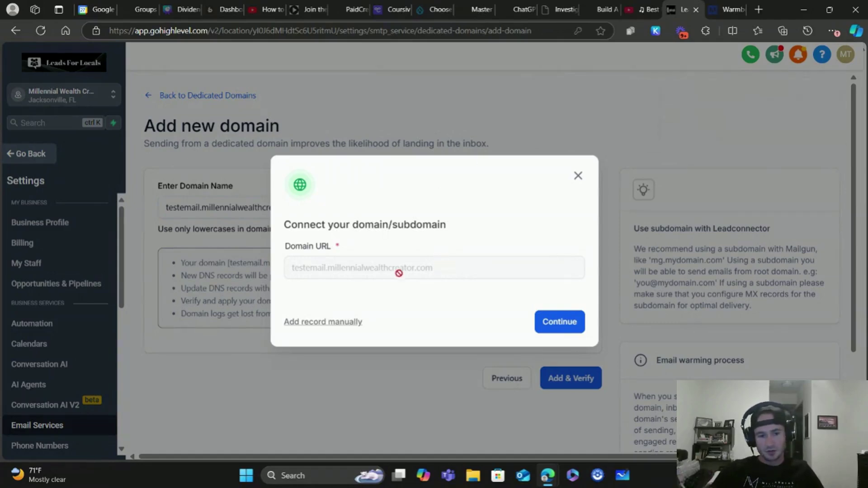
pyautogui.click(558, 325)
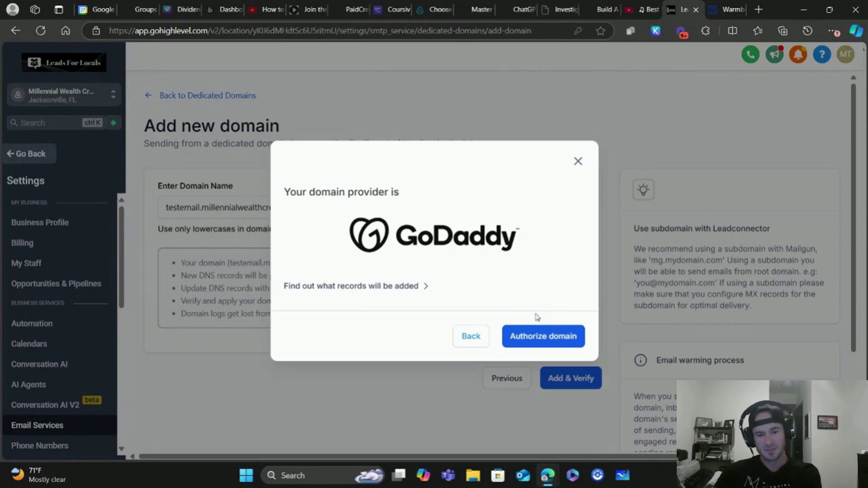
pyautogui.click(548, 342)
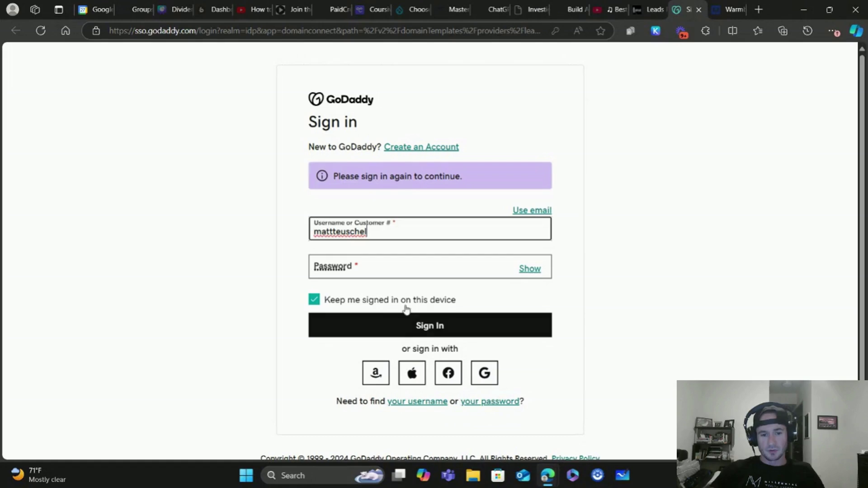
pyautogui.click(525, 326)
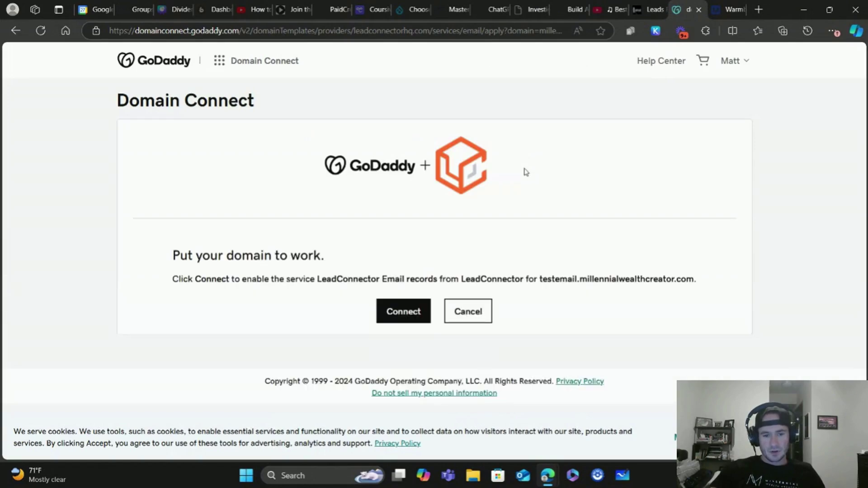
pyautogui.click(399, 321)
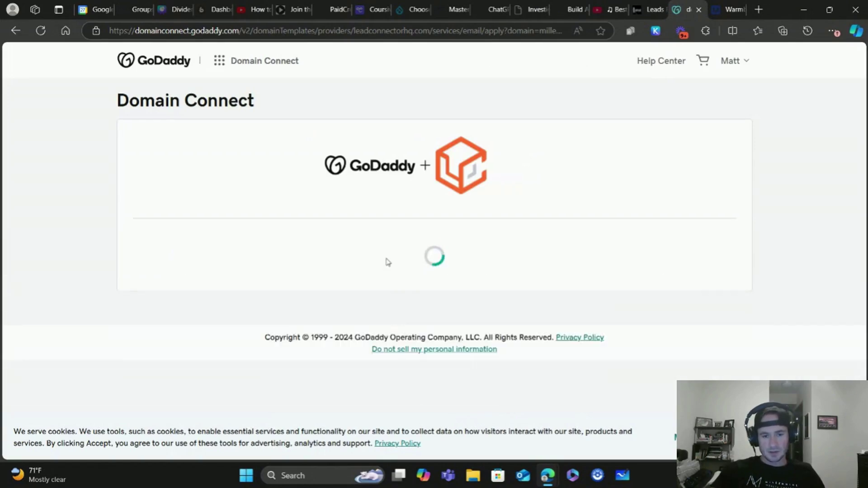
pyautogui.click(435, 287)
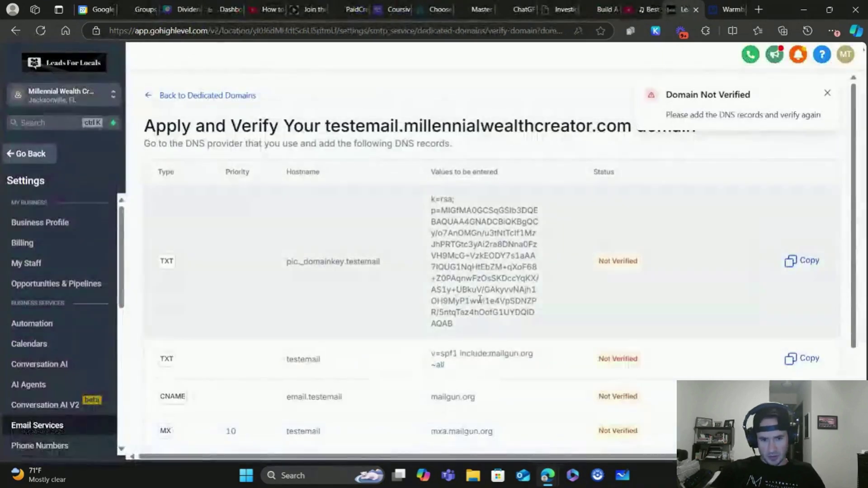
# - Review the DNS records required for the testemail subdomain and return to the dedicated domains list
pyautogui.click(828, 93)
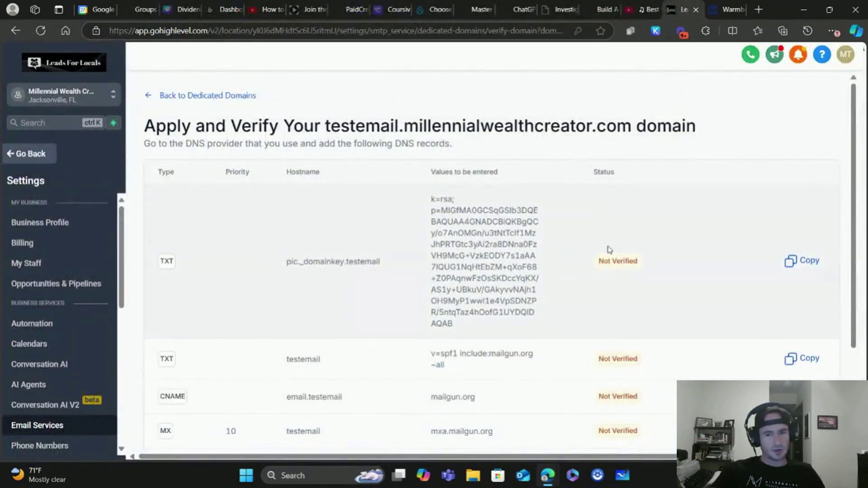
pyautogui.scroll(-3, 610, 248)
pyautogui.scroll(3, 619, 274)
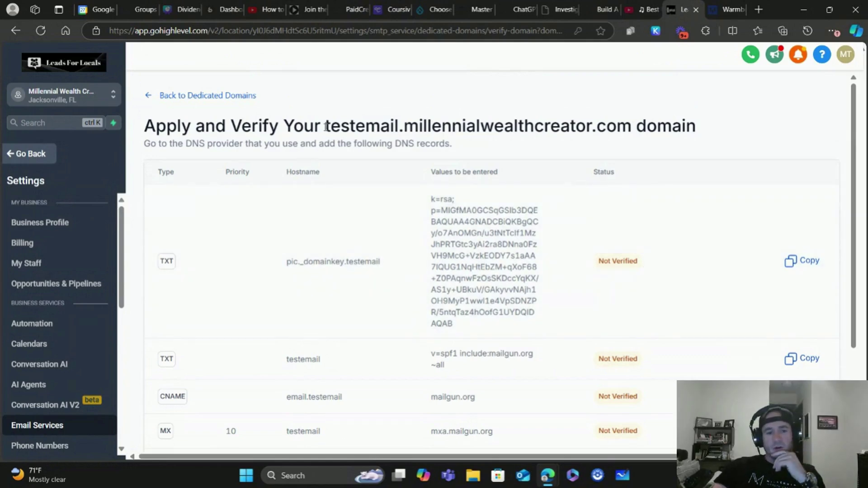
pyautogui.moveTo(325, 127); pyautogui.dragTo(629, 130)
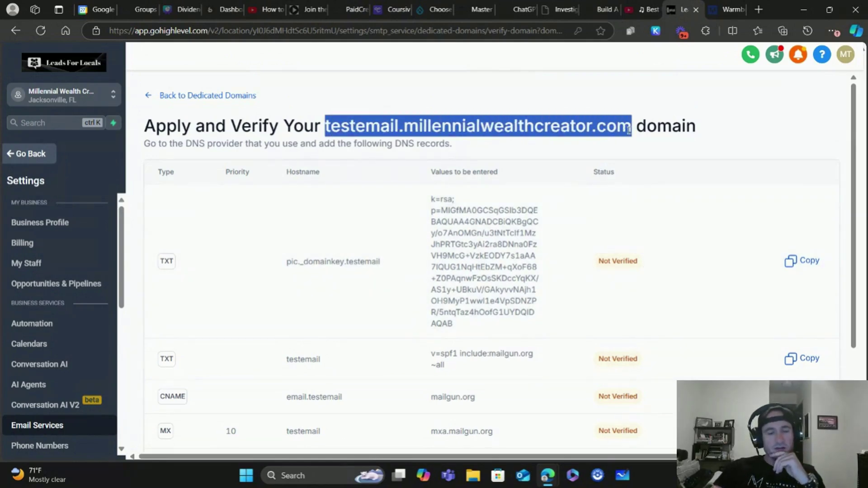
pyautogui.hotkey('alt', 'Left')
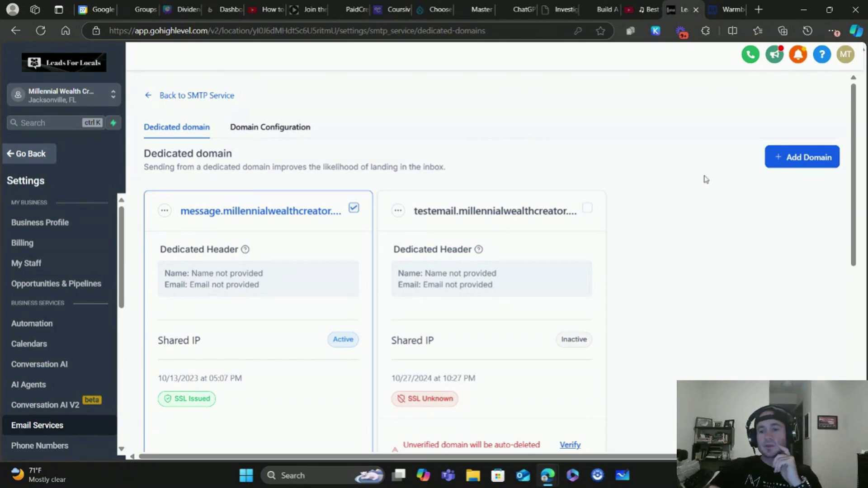
# - Run the verification for the unverified testemail domain and check the status of each DNS record
pyautogui.scroll(-3, 703, 178)
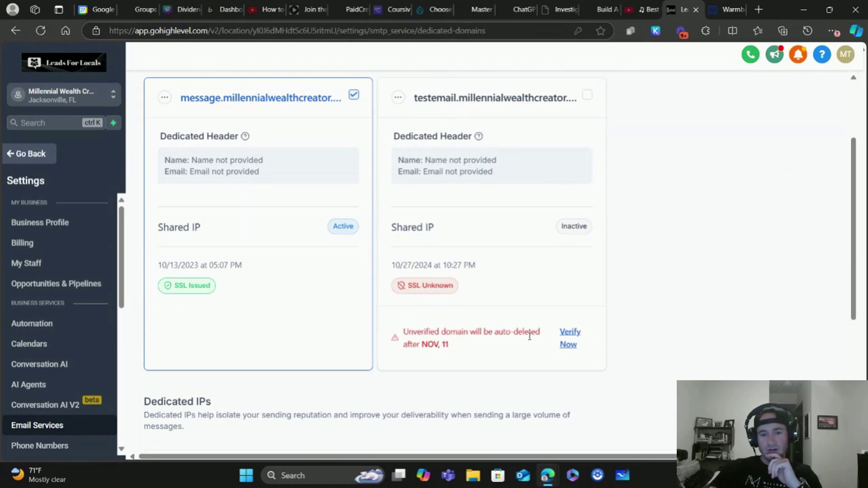
pyautogui.click(571, 335)
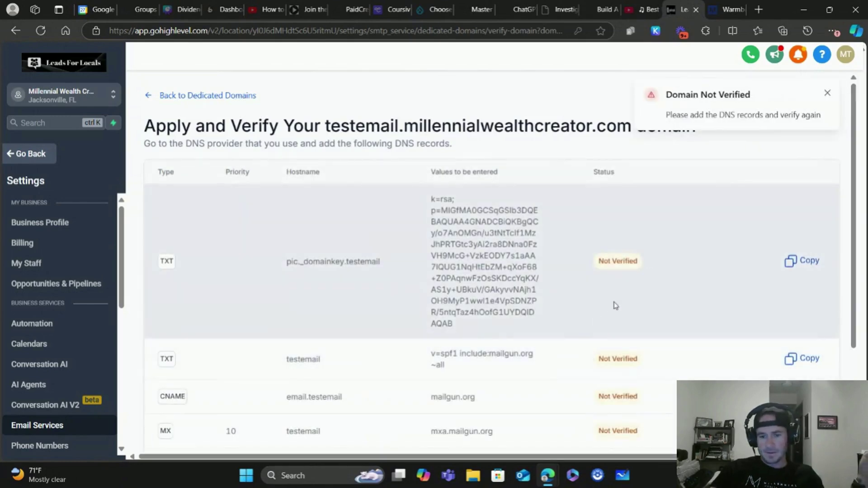
pyautogui.click(831, 94)
pyautogui.scroll(-3, 660, 185)
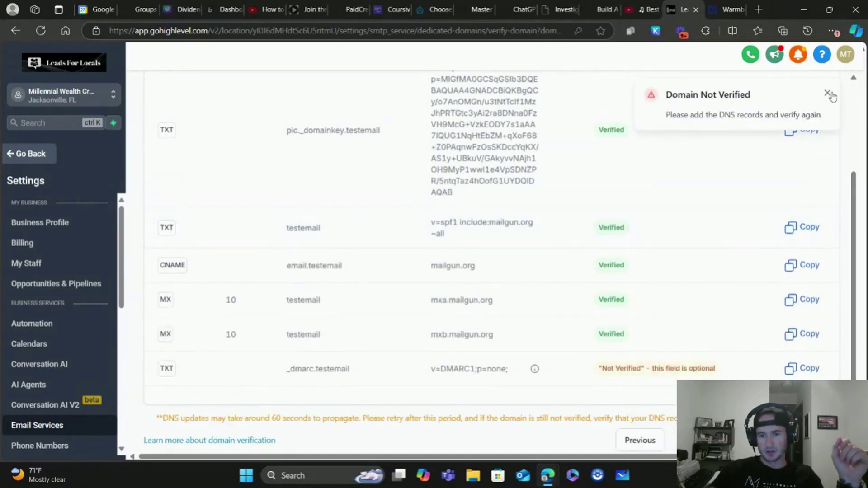
pyautogui.click(828, 93)
pyautogui.scroll(5, 653, 335)
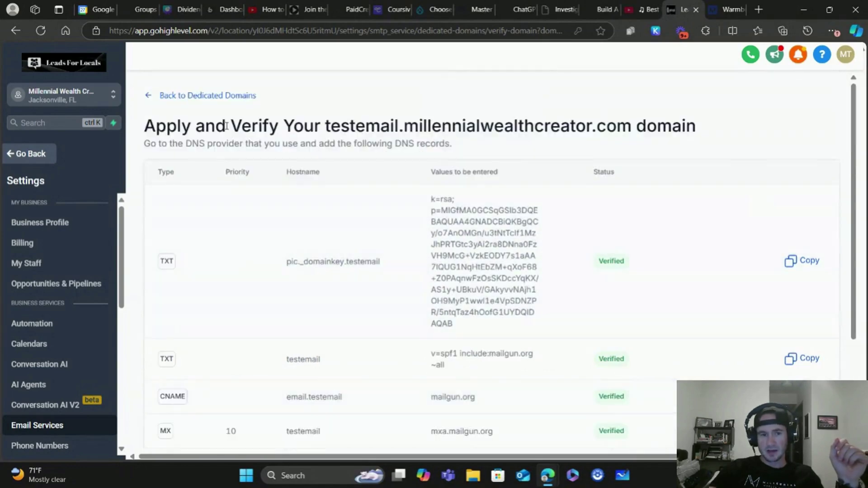
# - Verify the testemail domain again from the dedicated domains list and check its shared IP and SSL status there
pyautogui.click(233, 99)
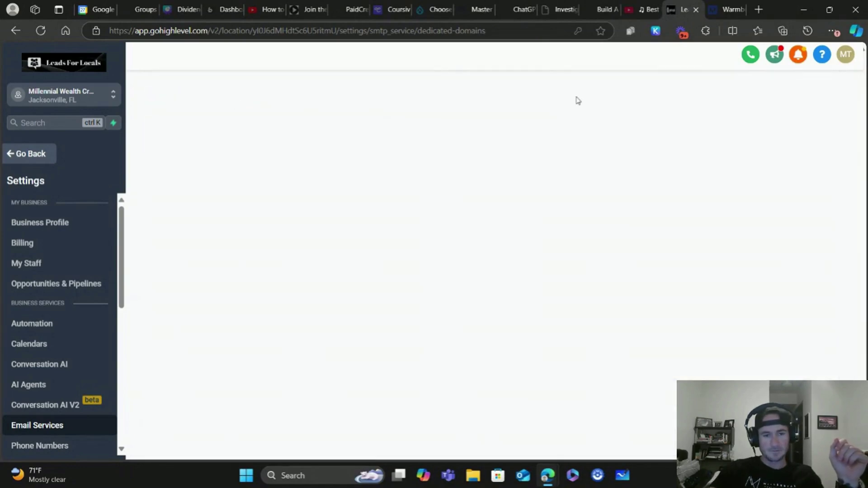
pyautogui.scroll(-4, 548, 236)
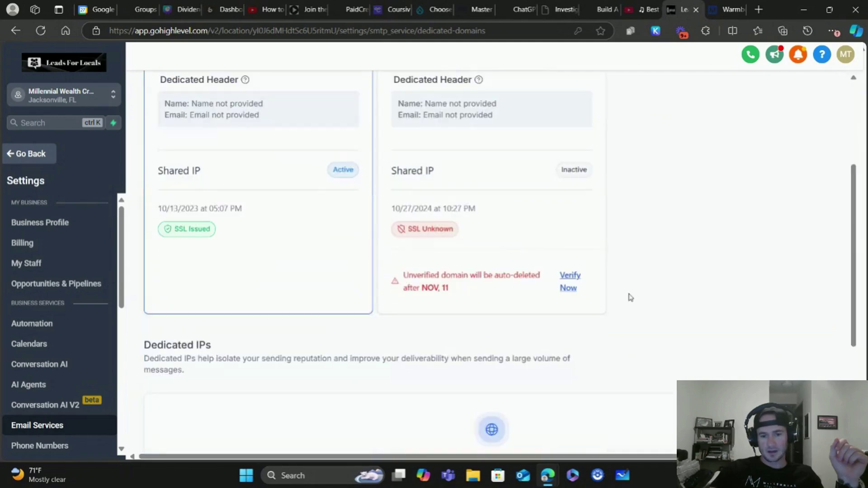
pyautogui.click(565, 278)
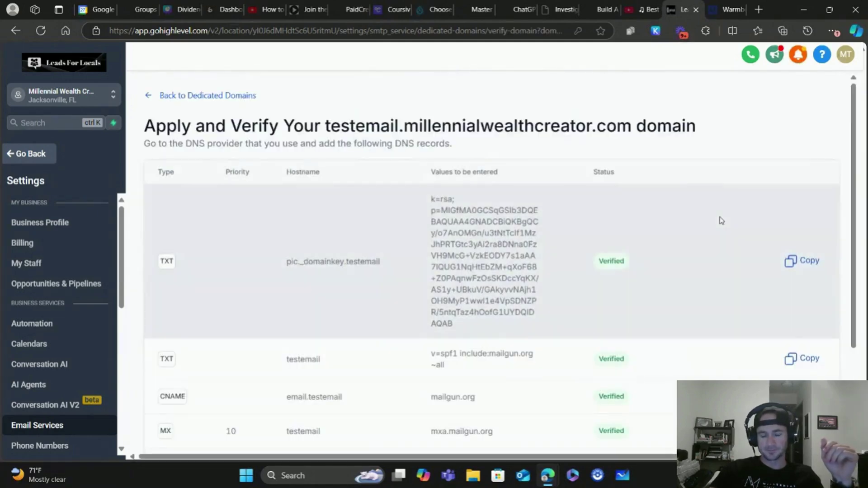
pyautogui.scroll(-3, 724, 224)
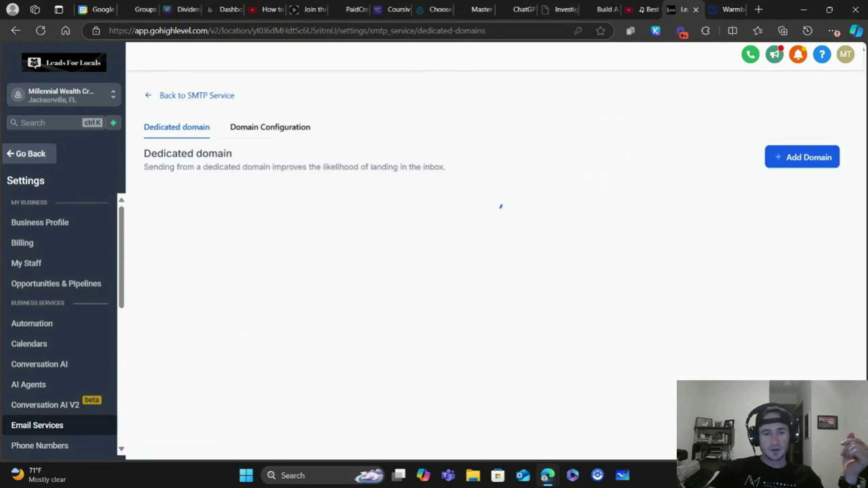
pyautogui.scroll(-1, 423, 369)
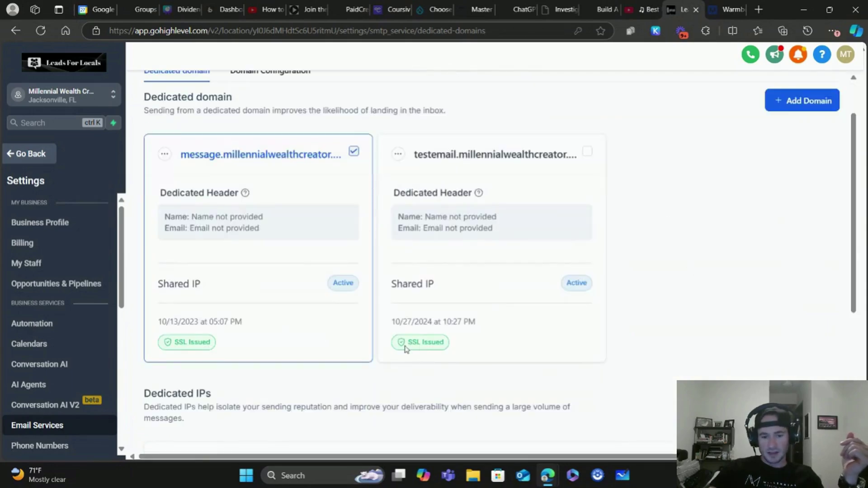
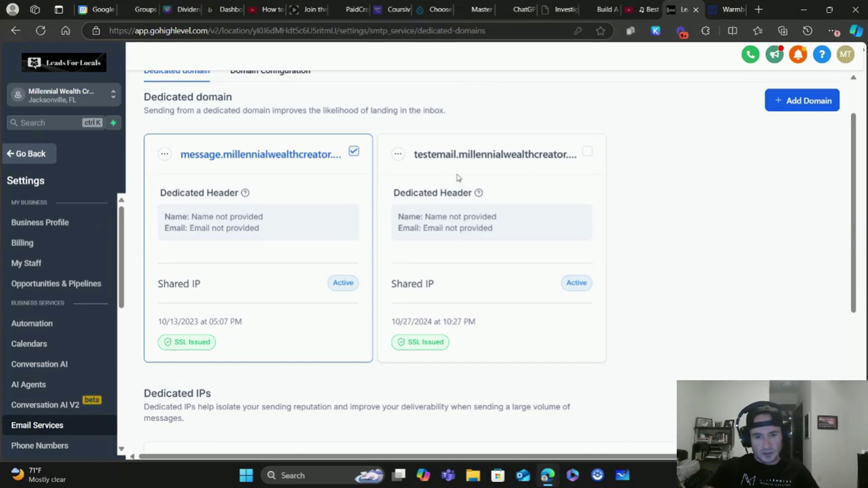
# - Open the testemail domain's actions, choose its Domain Settings, and return to the dedicated domains list
pyautogui.click(399, 155)
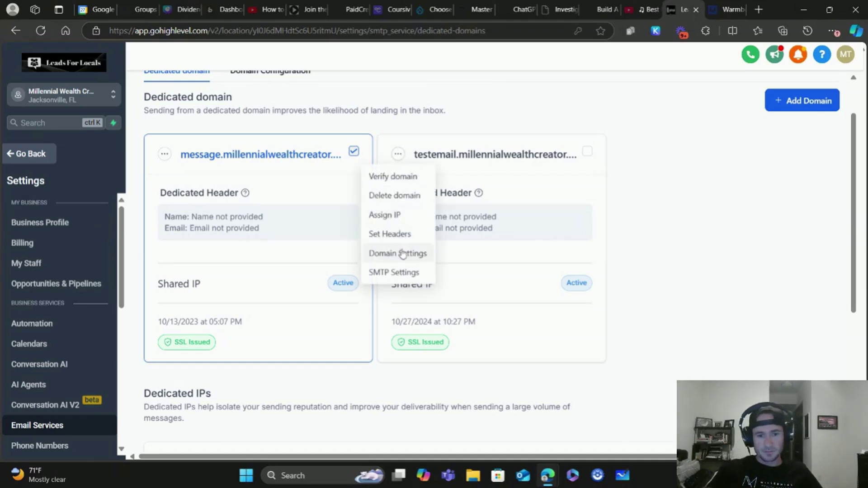
pyautogui.click(384, 253)
pyautogui.click(623, 187)
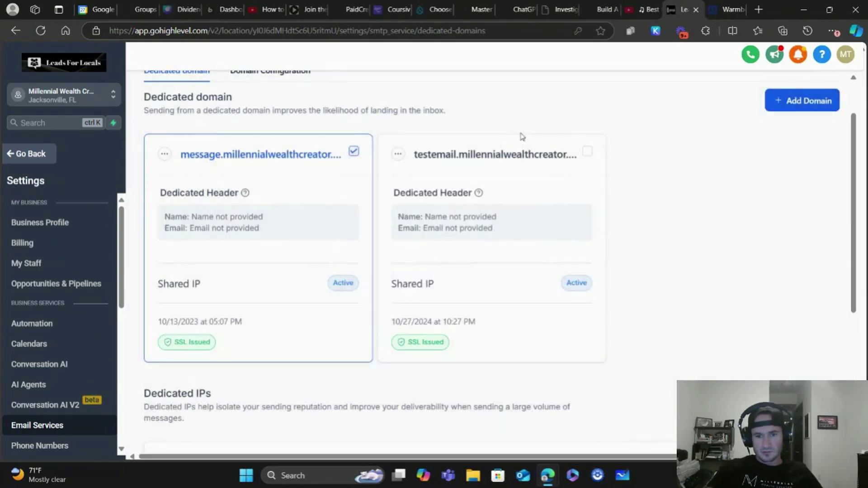
# - Copy the testemail domain name from its dedicated domain card and go back out of the settings to the contact record
pyautogui.tripleClick(515, 154)
pyautogui.rightClick(493, 156)
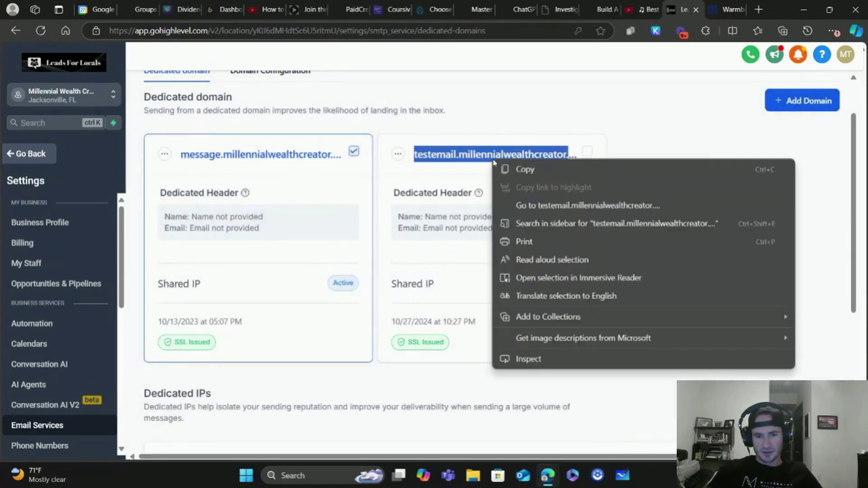
pyautogui.click(520, 169)
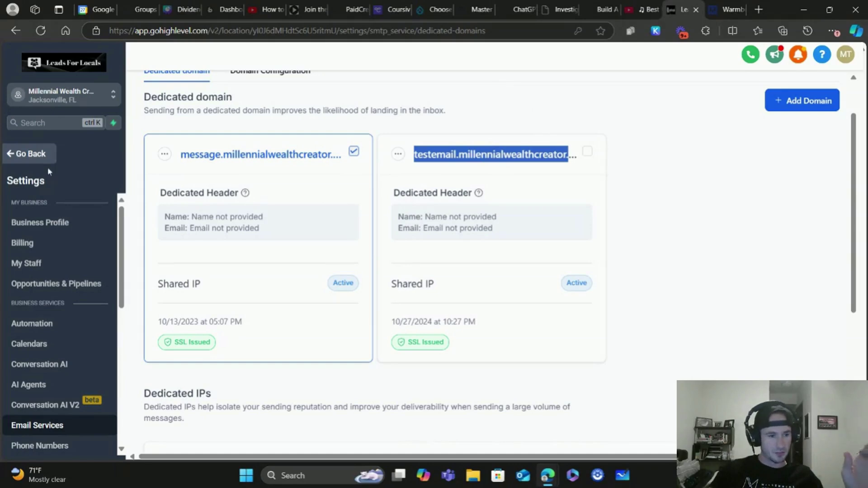
pyautogui.click(30, 154)
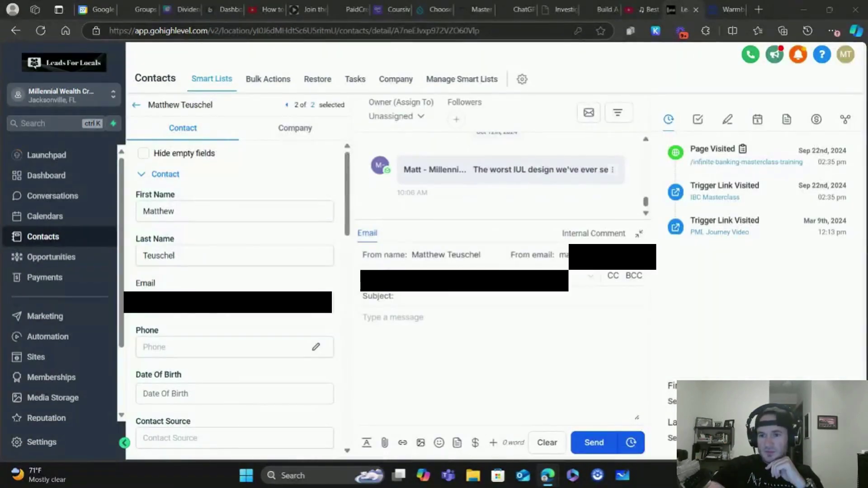
# - Replace the From email in the contact's message draft with a sender address on the testemail subdomain
pyautogui.click(561, 255)
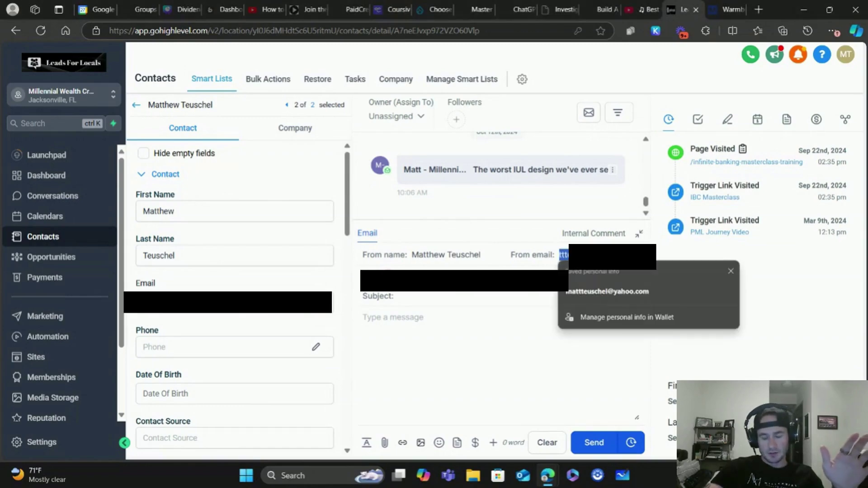
pyautogui.press('End')
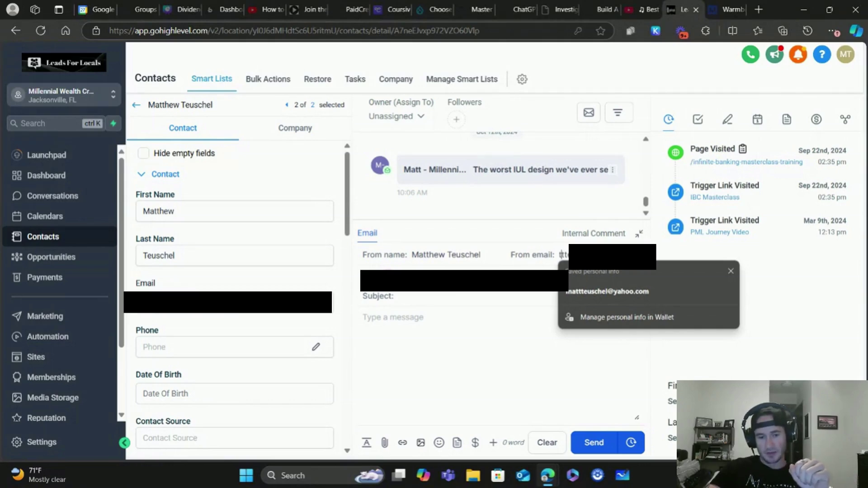
pyautogui.hotkey('ctrl', 'a')
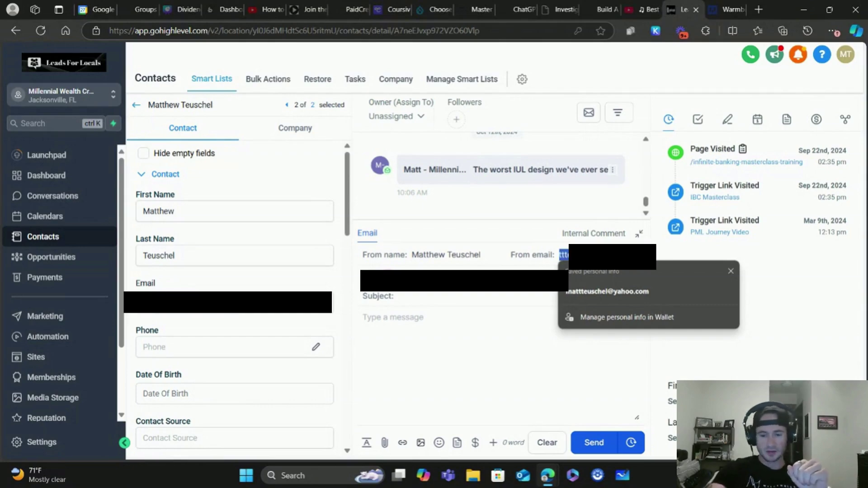
pyautogui.press('BackSpace')
pyautogui.write('nn')
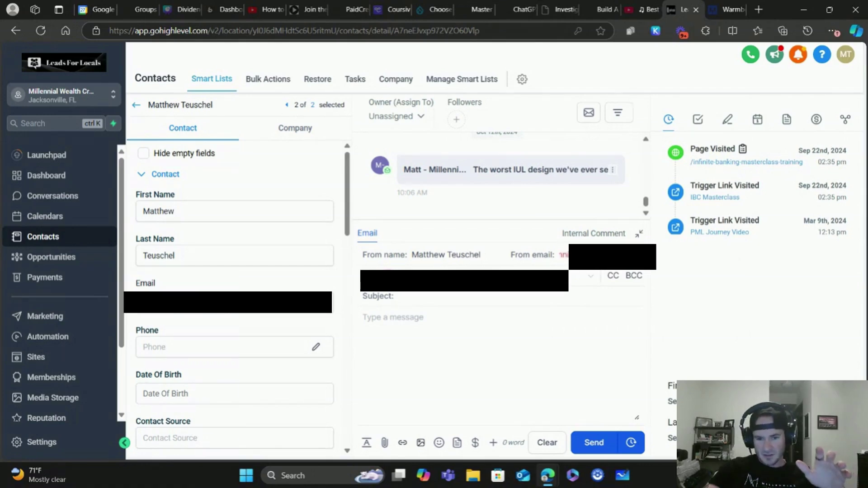
pyautogui.hotkey('ctrl', 'z')
pyautogui.click(563, 254)
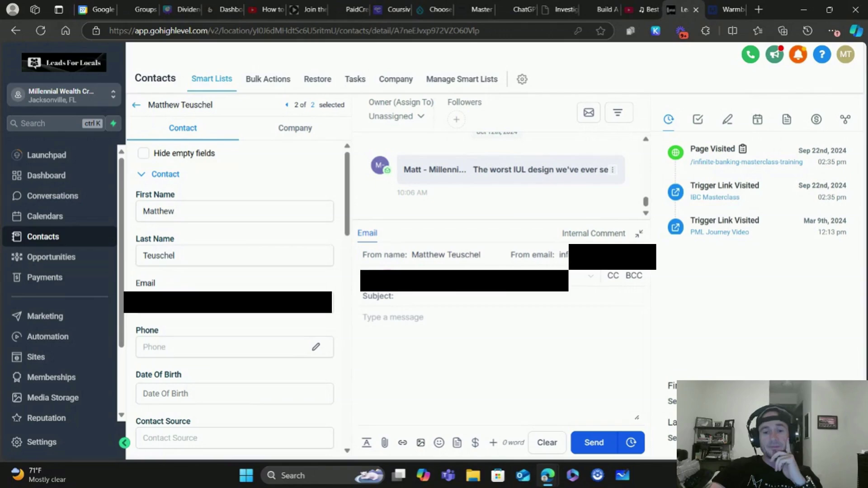
# - Copy the full sender address from the message draft's From email
pyautogui.doubleClick(565, 254)
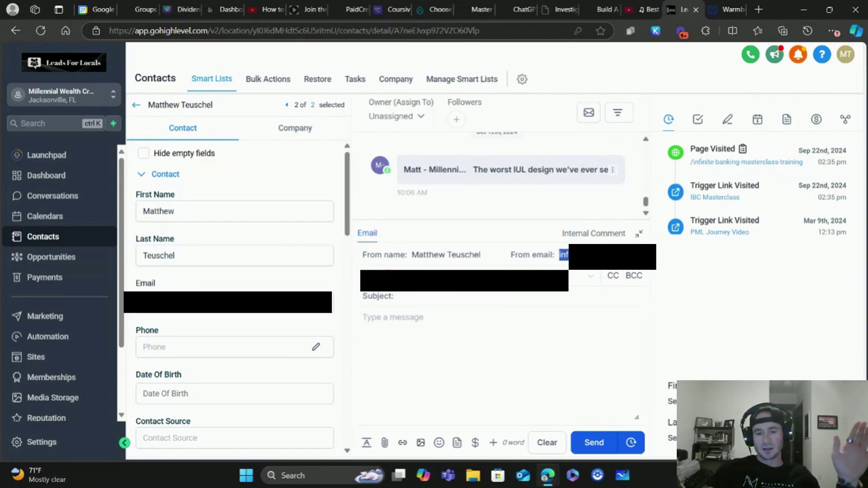
pyautogui.click(565, 254)
pyautogui.doubleClick(563, 254)
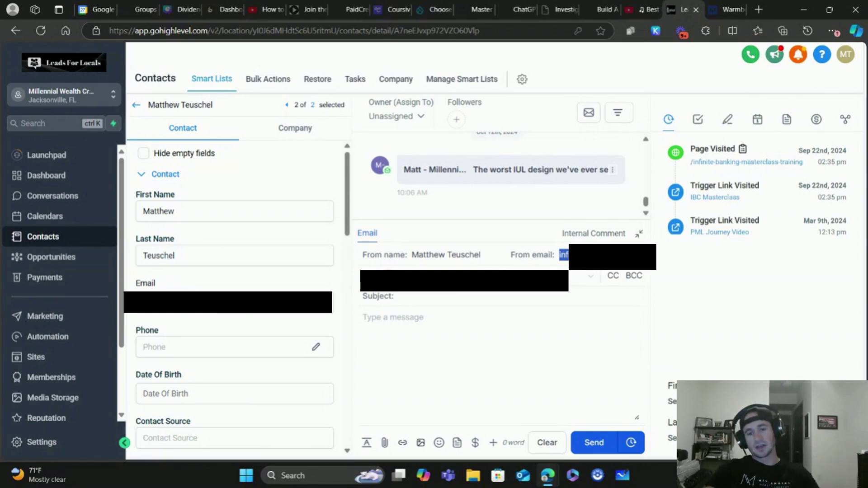
pyautogui.click(565, 255)
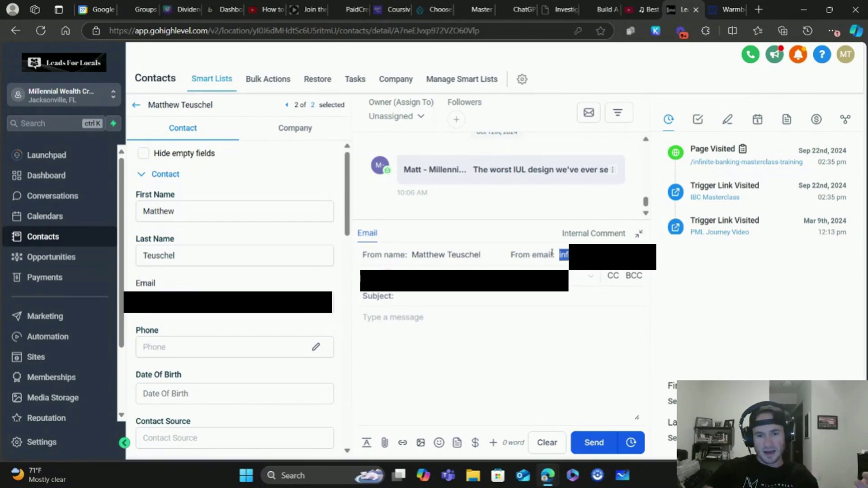
pyautogui.doubleClick(566, 255)
pyautogui.rightClick(583, 255)
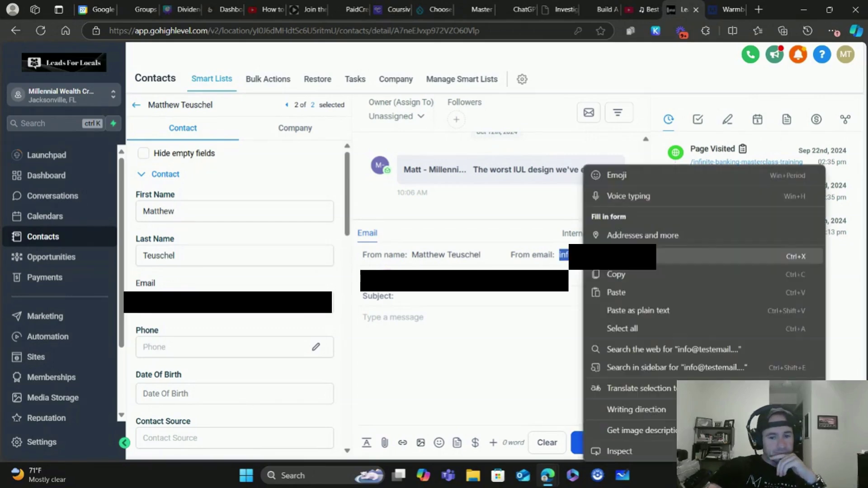
pyautogui.click(611, 274)
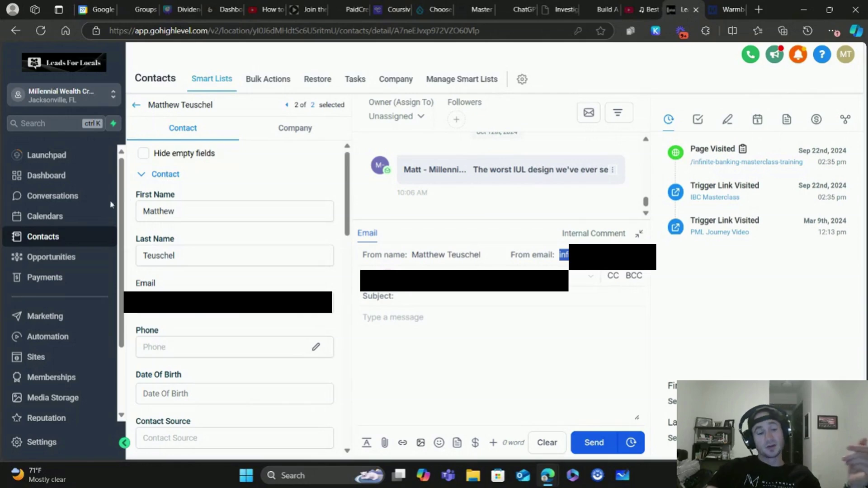
# - Open the Custom Values settings and search the values for "from"
pyautogui.click(35, 447)
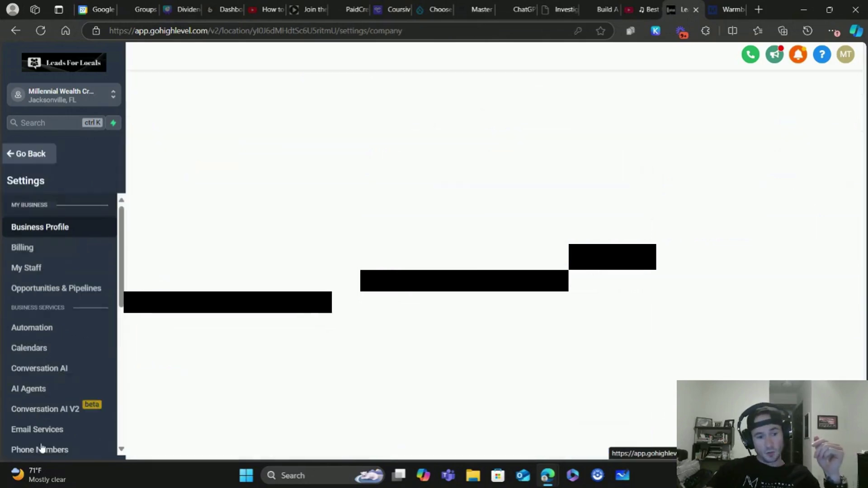
pyautogui.click(40, 268)
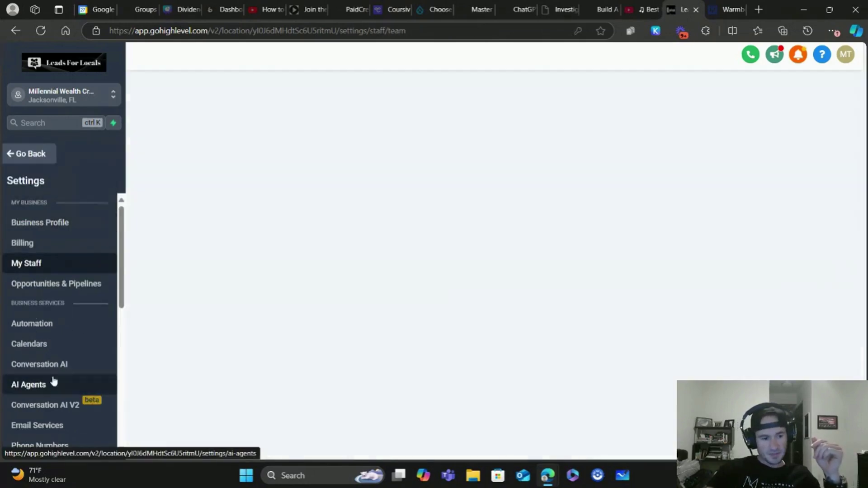
pyautogui.scroll(-3, 46, 334)
pyautogui.scroll(-3, 47, 319)
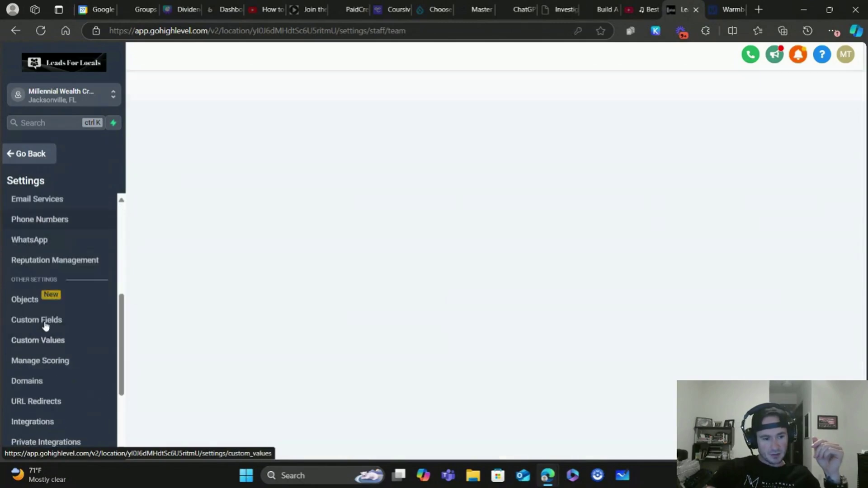
pyautogui.click(45, 341)
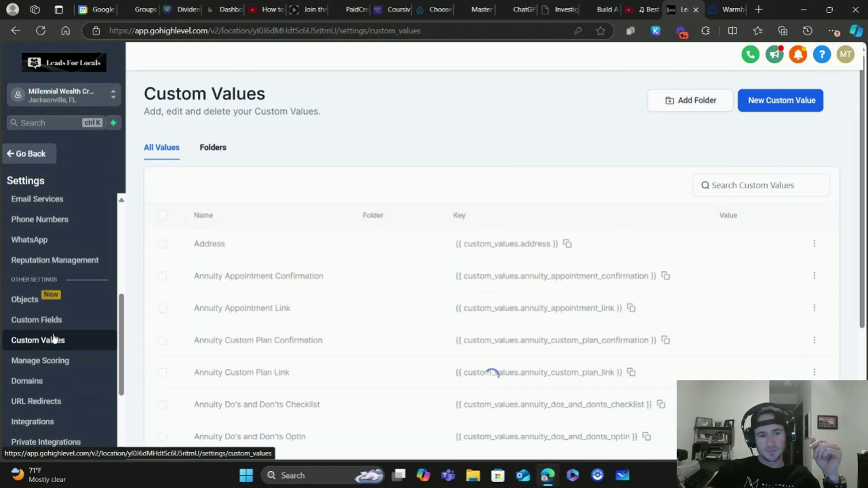
pyautogui.click(730, 181)
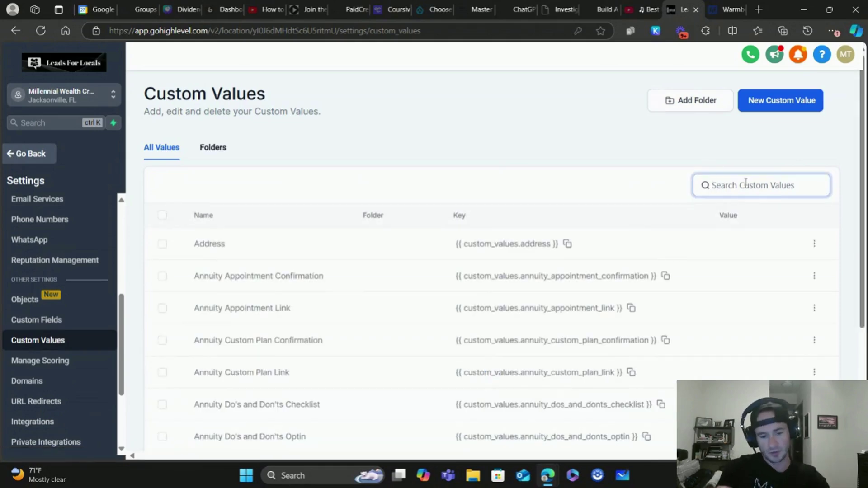
pyautogui.write('from')
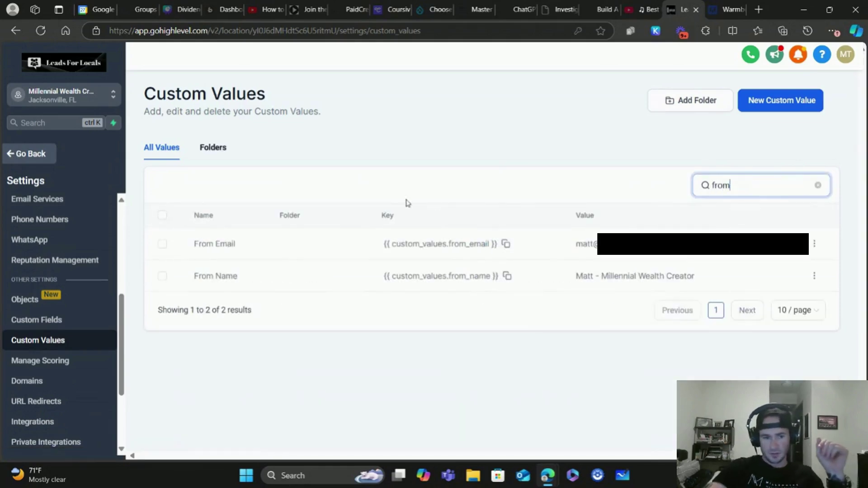
# - View the blank form for a new custom value, close it, and examine the address stored in the From Email value
pyautogui.click(775, 109)
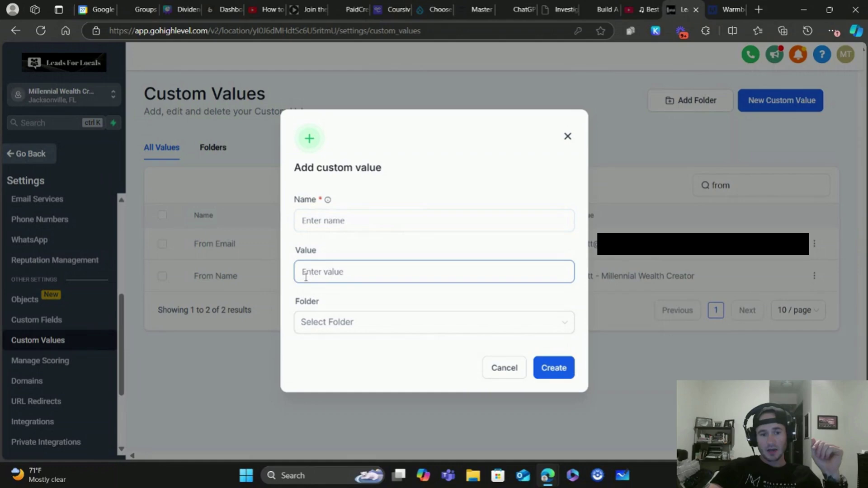
pyautogui.click(568, 137)
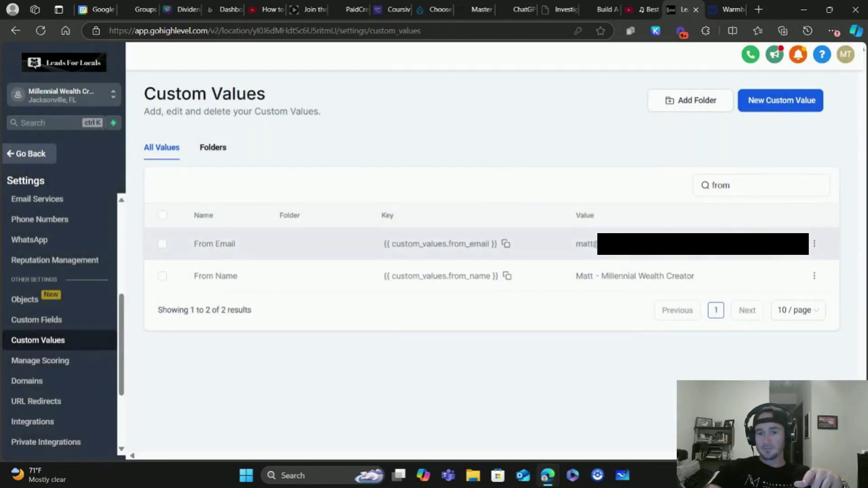
pyautogui.tripleClick(571, 249)
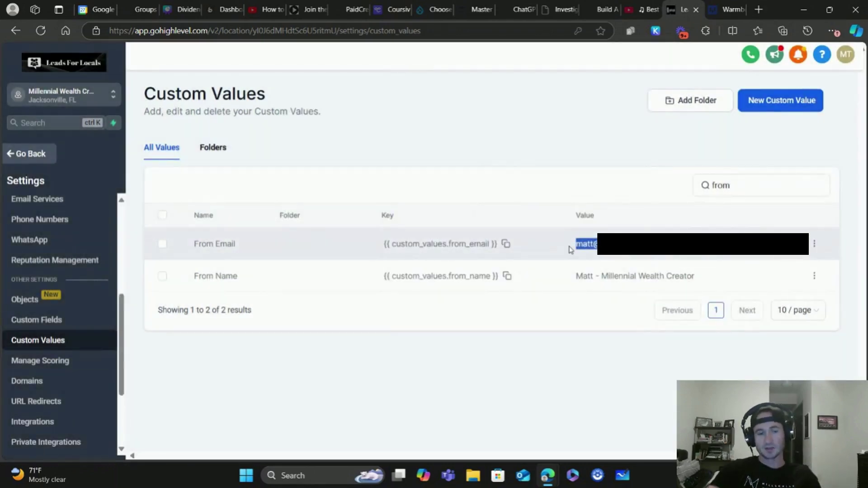
pyautogui.click(653, 196)
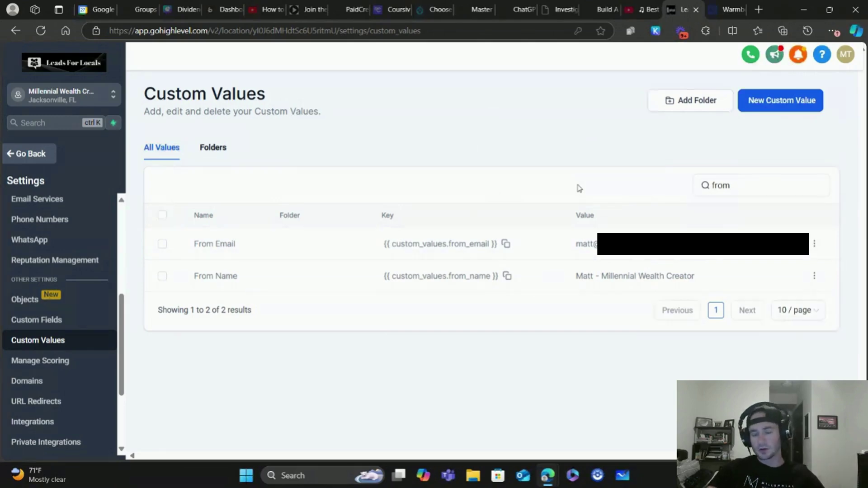
# - Copy the key of the From Email custom value and check the address stored in it
pyautogui.click(506, 243)
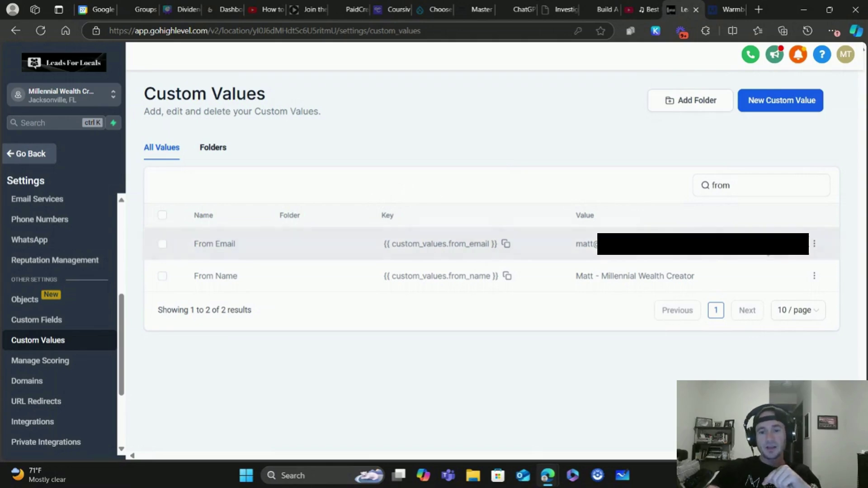
pyautogui.moveTo(597, 244); pyautogui.dragTo(556, 253)
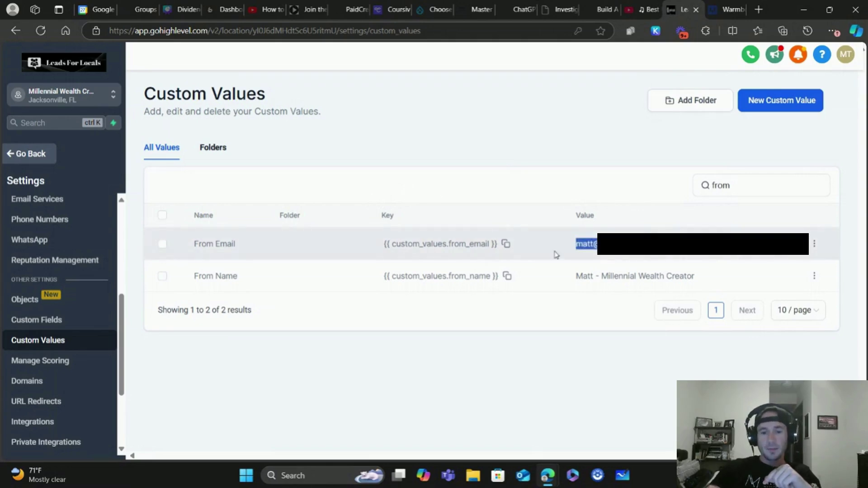
pyautogui.click(443, 130)
# - Leave the account settings and open the workflow settings of Annuities - Not Contacted Follow-Up in the Annuities automation folder
pyautogui.click(37, 159)
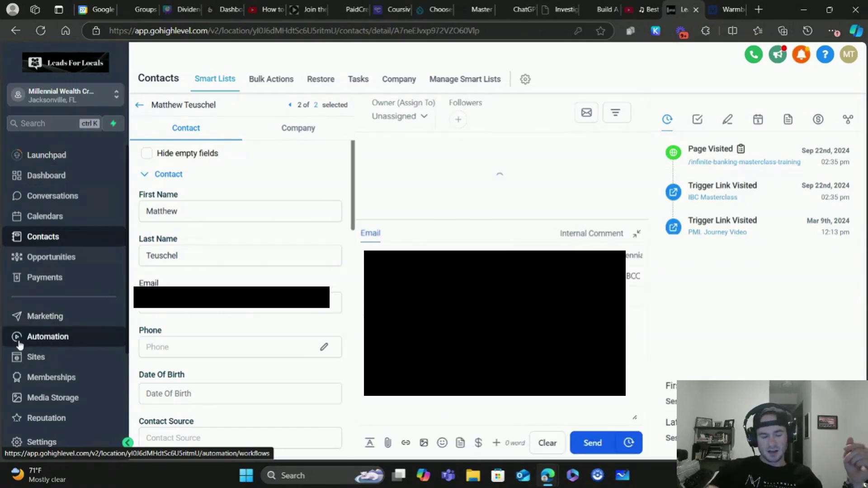
pyautogui.click(60, 340)
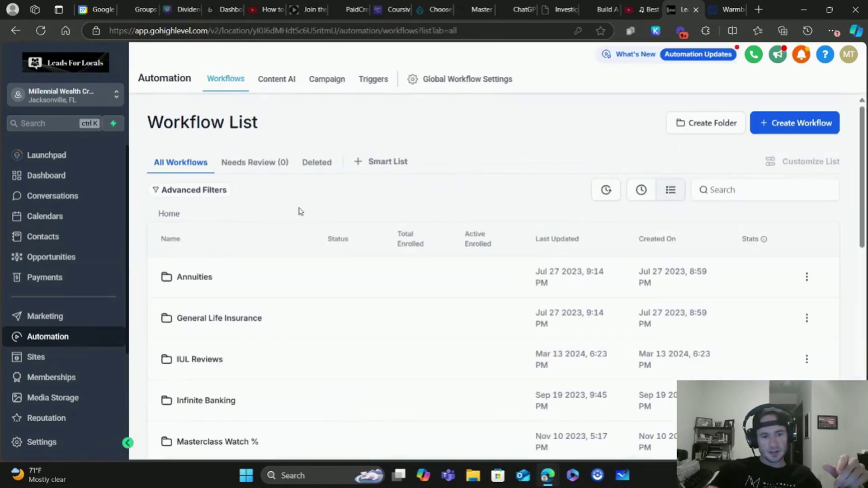
pyautogui.click(202, 278)
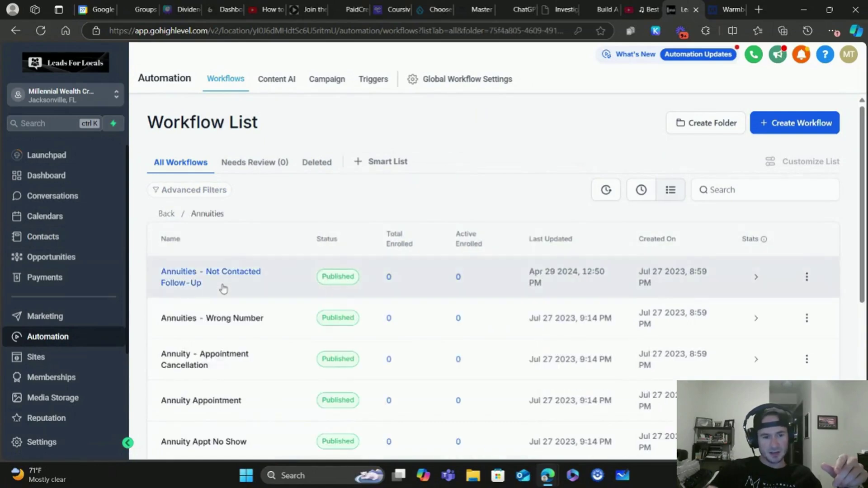
pyautogui.click(240, 266)
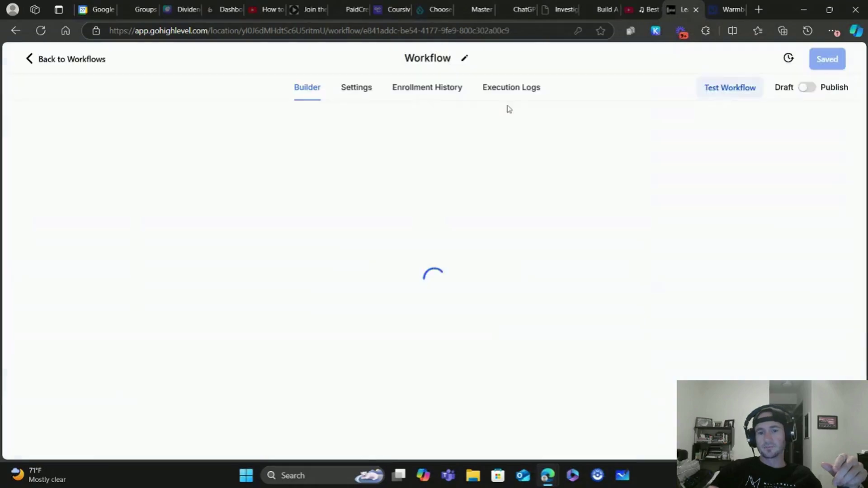
pyautogui.click(369, 91)
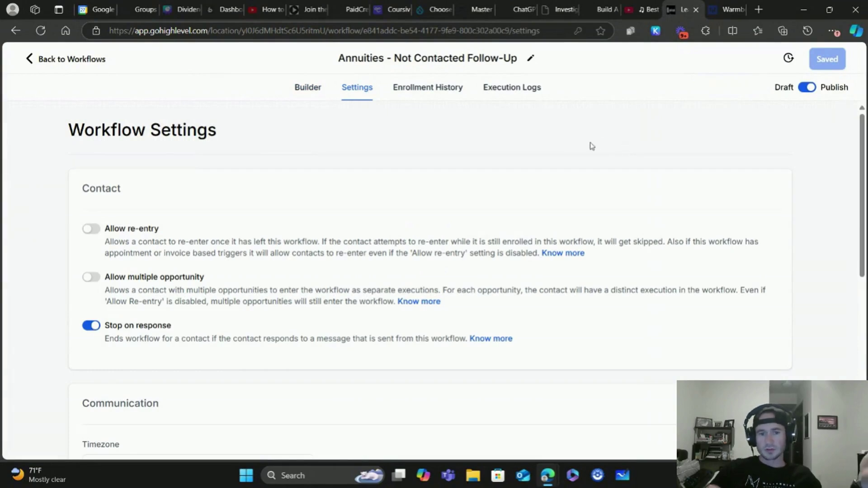
# - Set the workflow's sender From Email to {{ custom_values.from_email }} by pasting the copied key
pyautogui.scroll(-8, 587, 148)
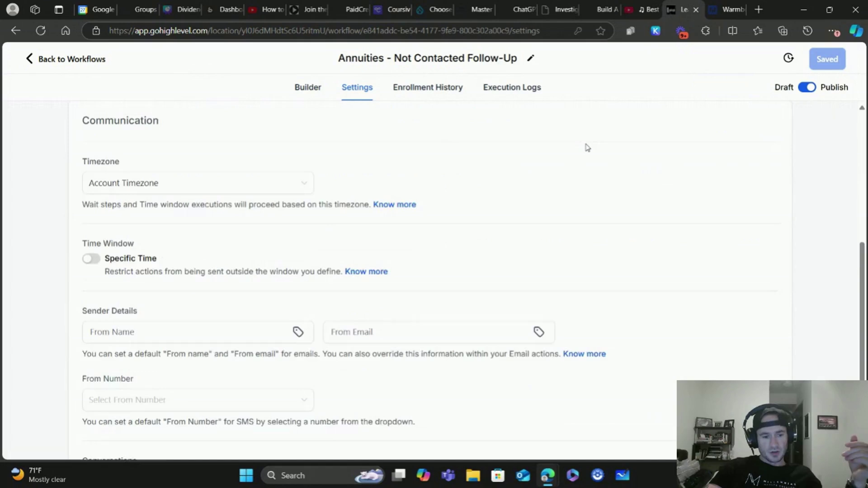
pyautogui.click(392, 242)
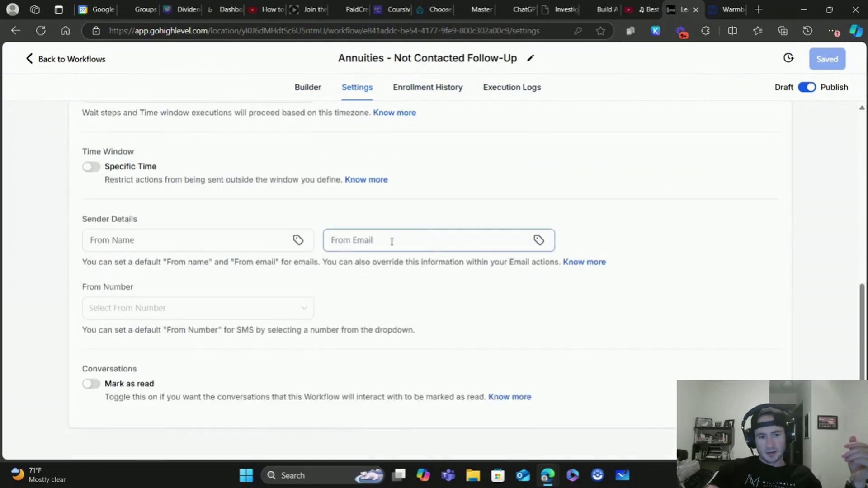
pyautogui.click(365, 241)
pyautogui.rightClick(363, 241)
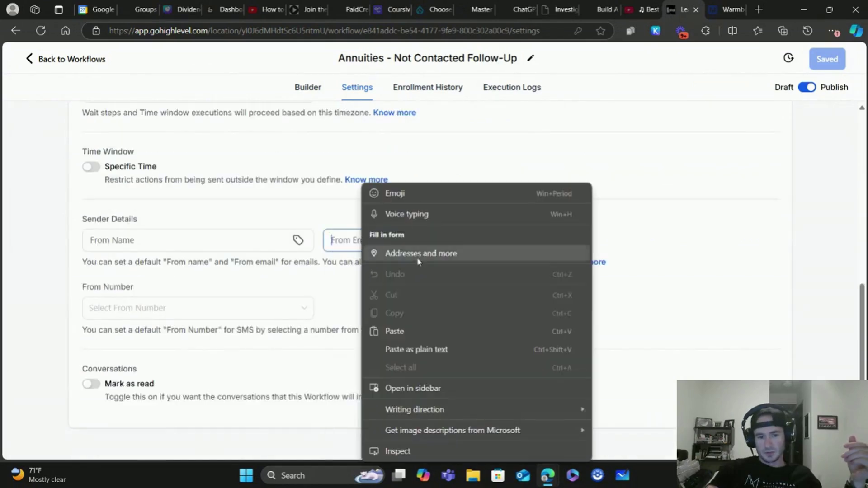
pyautogui.click(375, 331)
# - Look through the custom values offered for the workflow's sender From Email and close the list without picking one
pyautogui.click(538, 240)
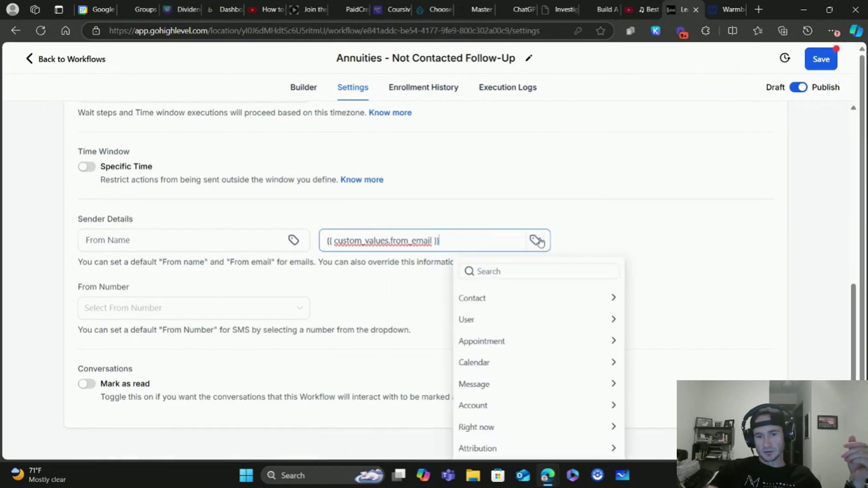
pyautogui.scroll(-1, 544, 384)
pyautogui.click(496, 449)
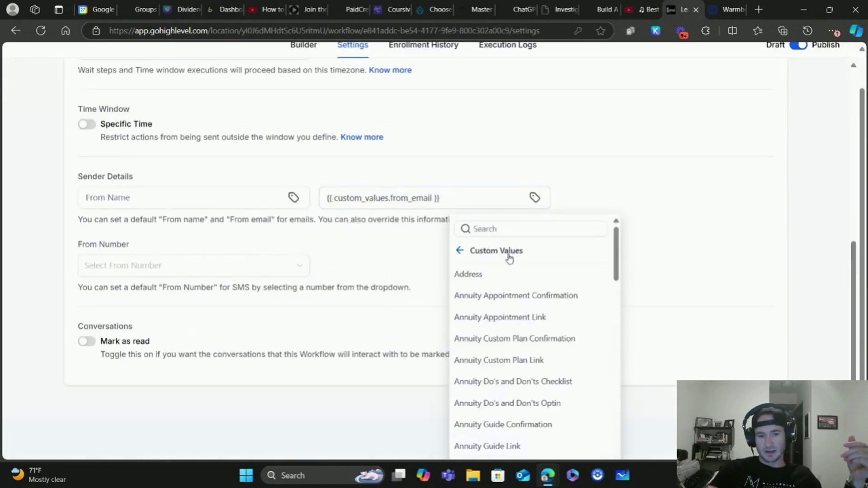
pyautogui.click(697, 169)
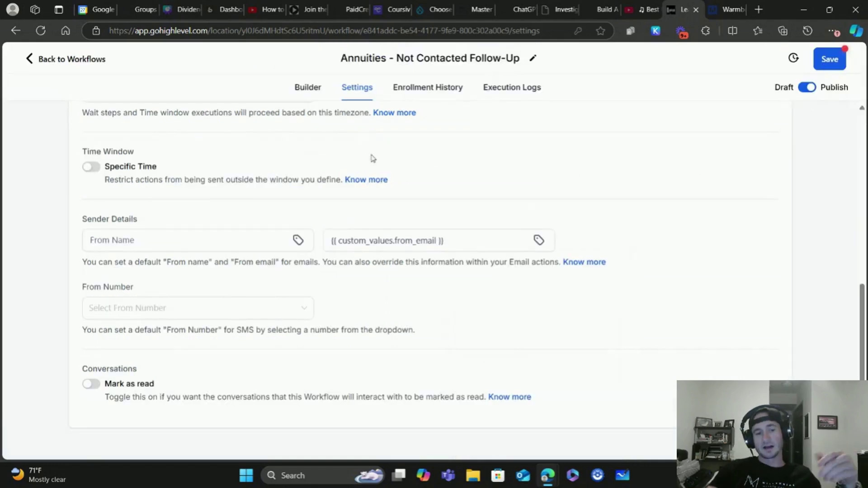
# - Leave the Annuities - Not Contacted Follow-Up workflow and discard its unsaved changes
pyautogui.click(135, 242)
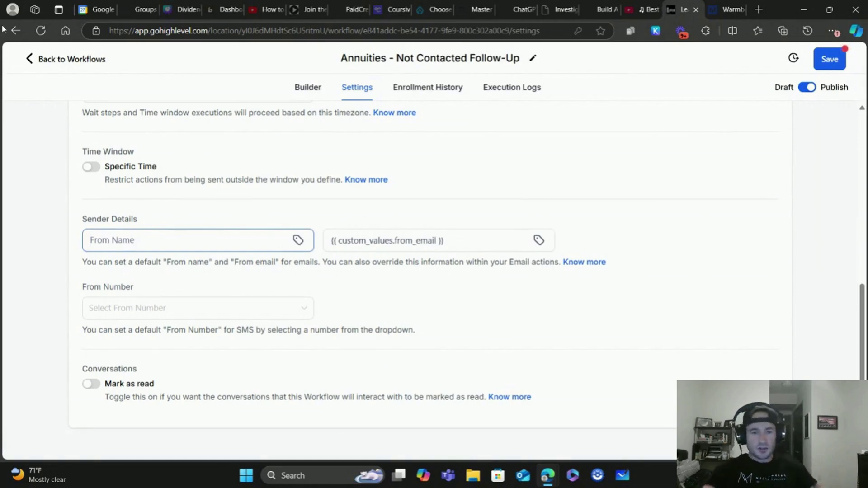
pyautogui.click(70, 60)
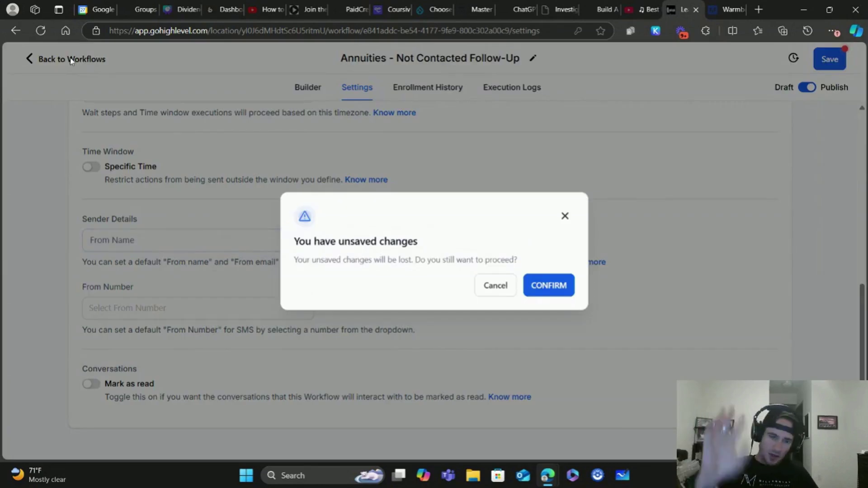
pyautogui.click(564, 215)
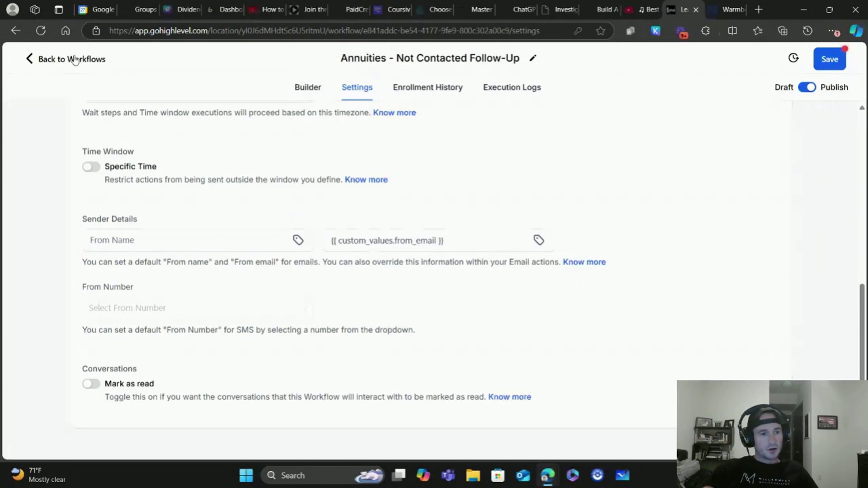
pyautogui.click(58, 59)
pyautogui.click(546, 286)
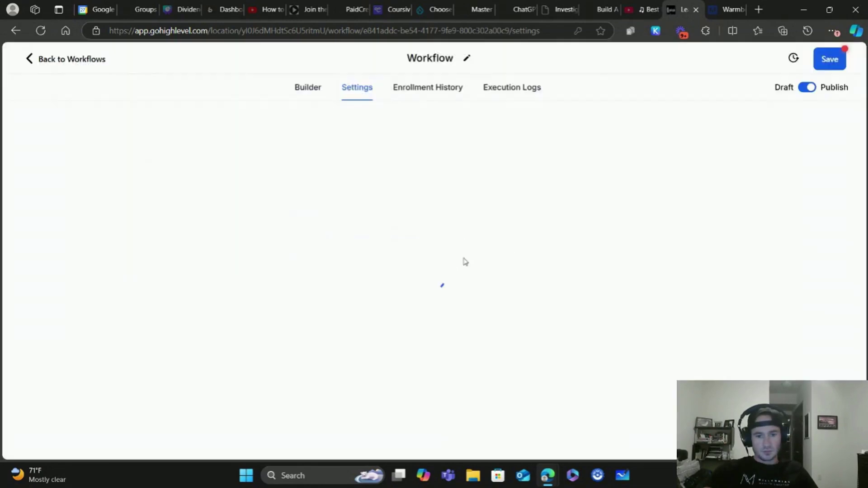
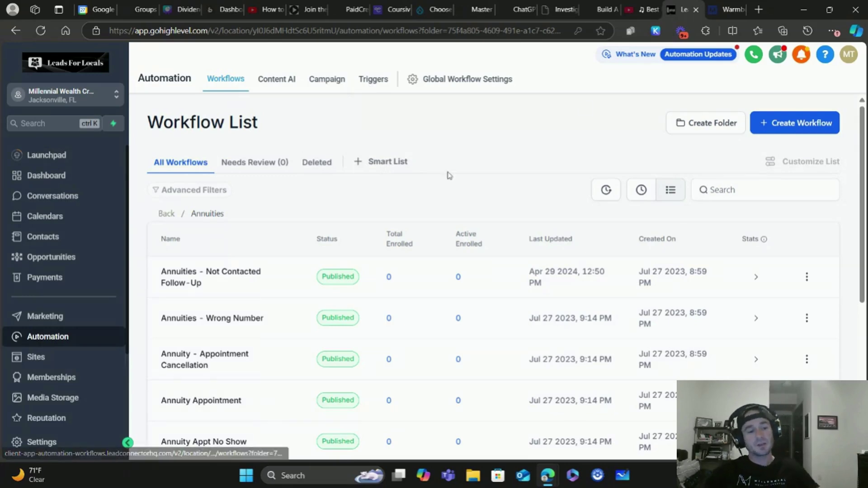
# - Open the SMTP settings of the dedicated domain message.millennialwealthcreator.com in the account's email services settings
pyautogui.click(729, 6)
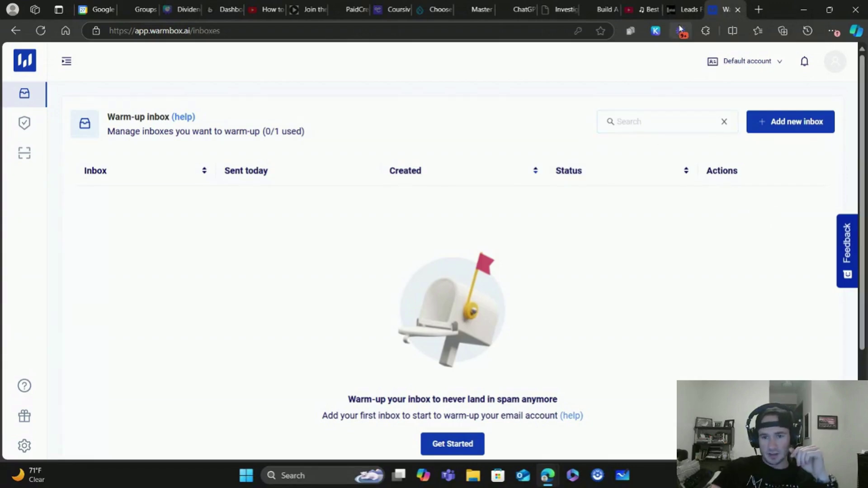
pyautogui.click(680, 6)
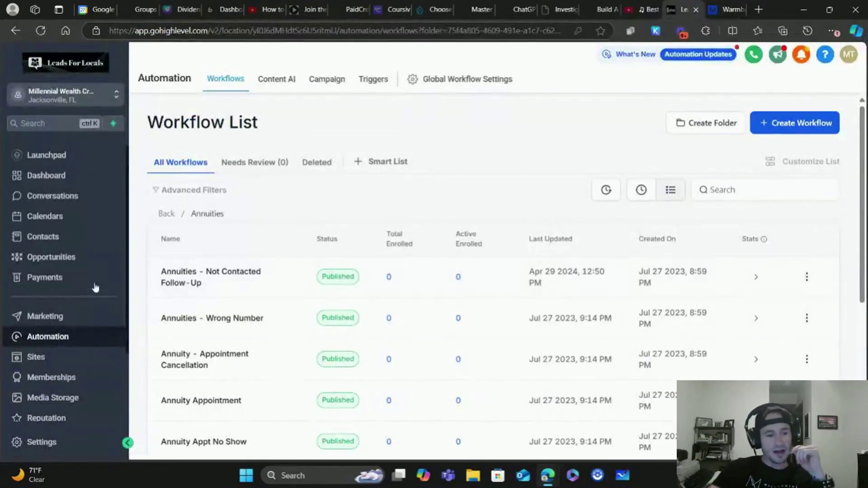
pyautogui.click(45, 443)
pyautogui.click(55, 429)
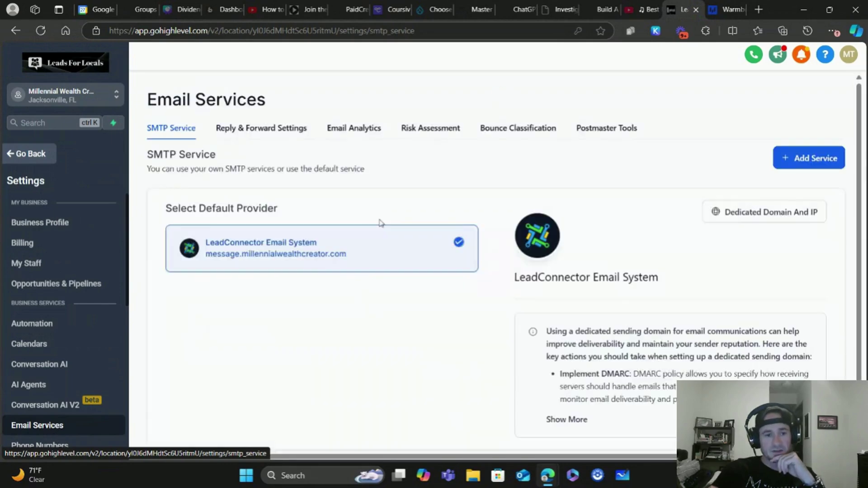
pyautogui.click(759, 218)
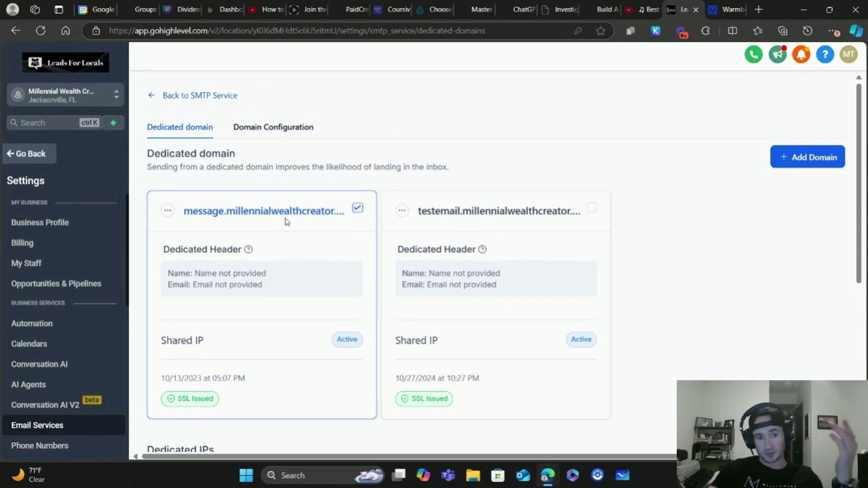
pyautogui.scroll(-3, 284, 222)
pyautogui.scroll(3, 296, 199)
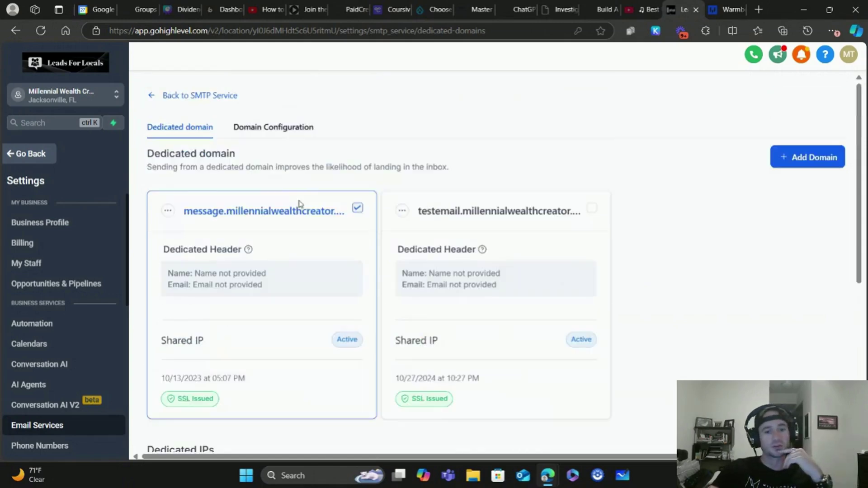
pyautogui.click(167, 211)
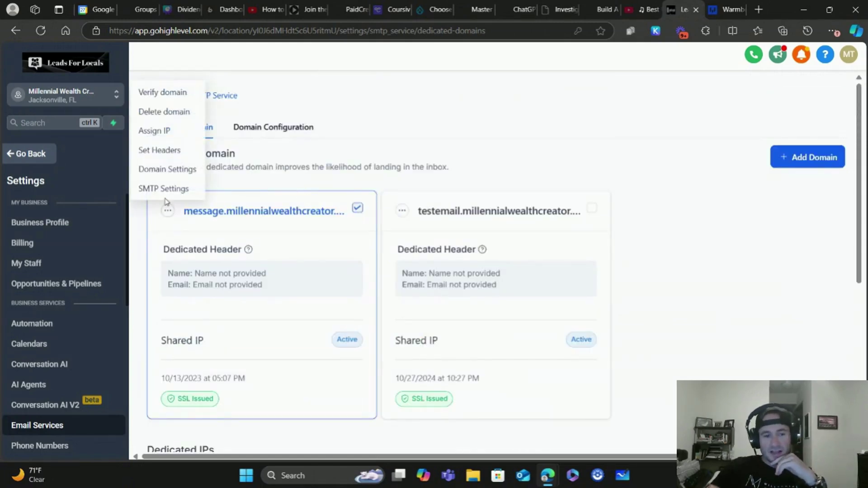
pyautogui.click(158, 189)
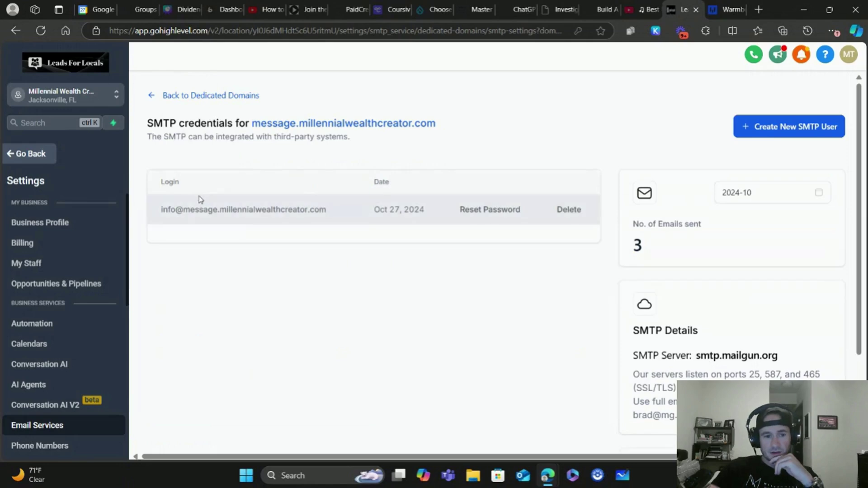
pyautogui.click(778, 131)
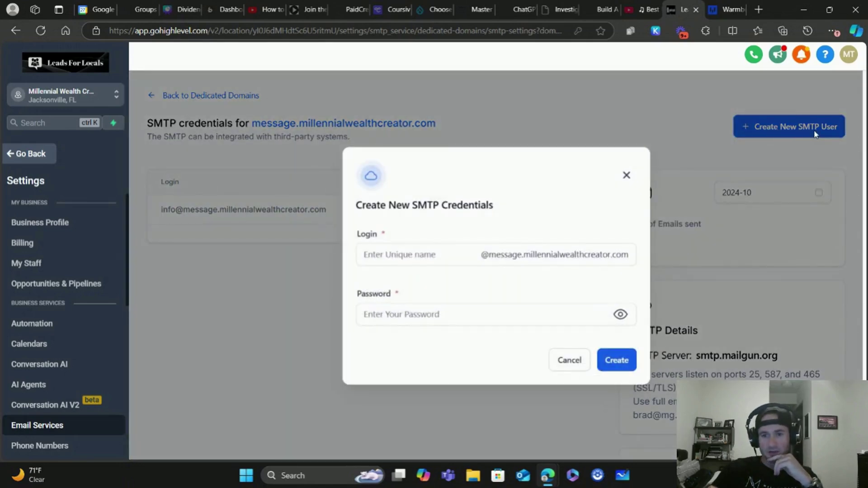
pyautogui.click(401, 255)
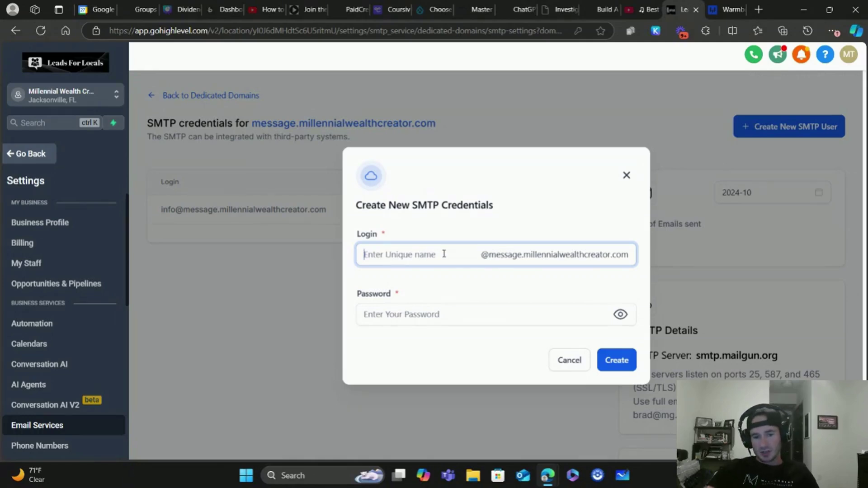
pyautogui.write('info')
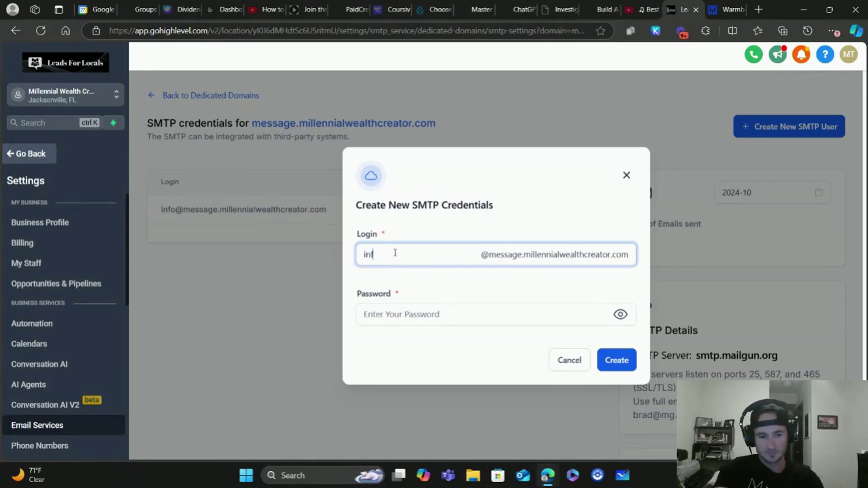
pyautogui.press('BackSpace')
pyautogui.press('BackSpace')
pyautogui.press('BackSpace')
pyautogui.press('BackSpace')
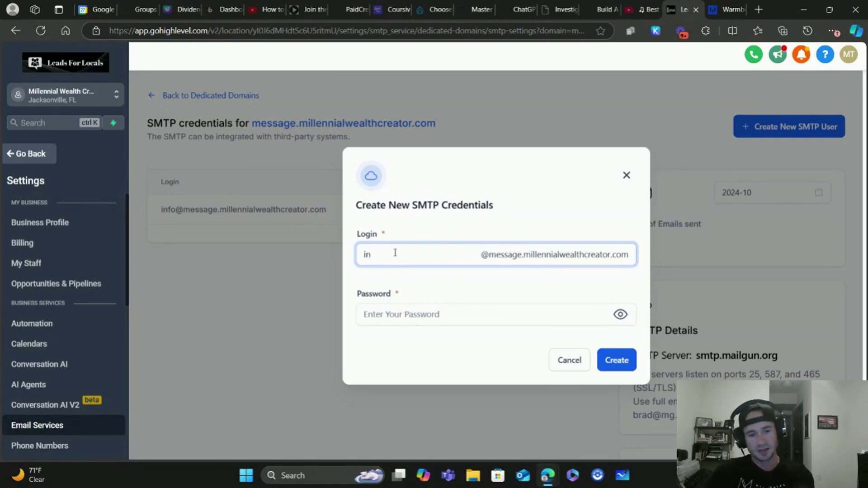
pyautogui.click(415, 315)
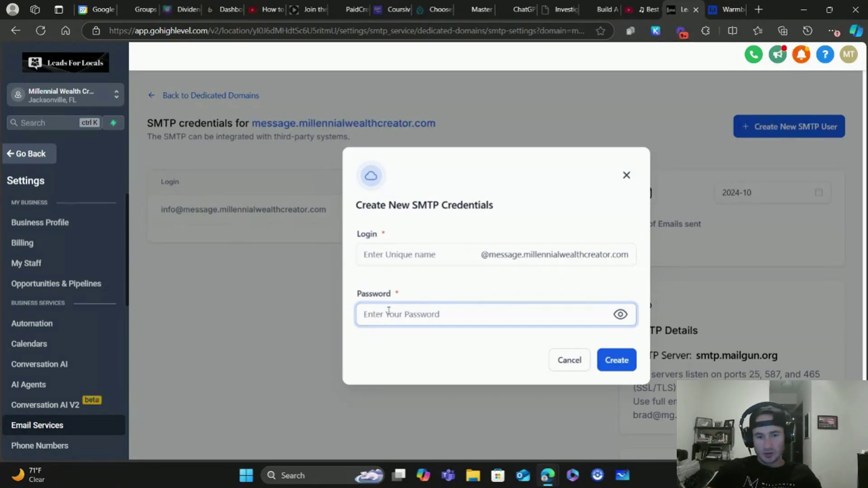
pyautogui.click(570, 361)
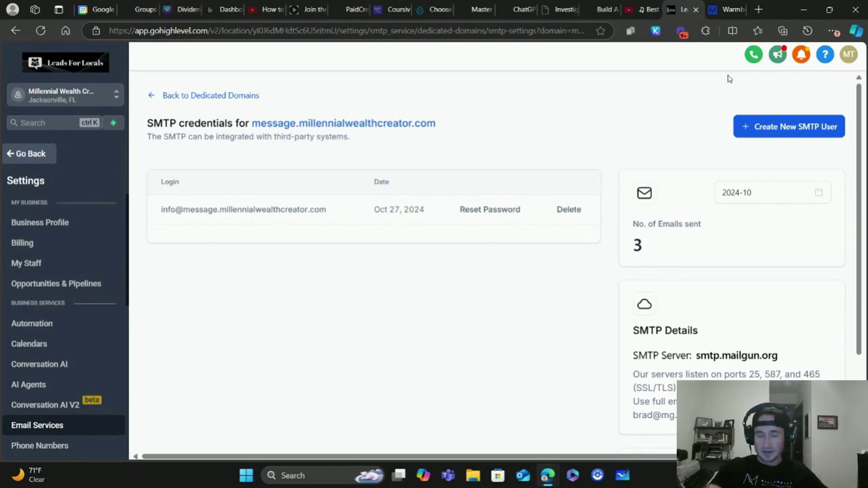
# - Switch to Warmbox and start adding a new warm-up inbox with Others (Add with SMTP) as the provider
pyautogui.click(722, 9)
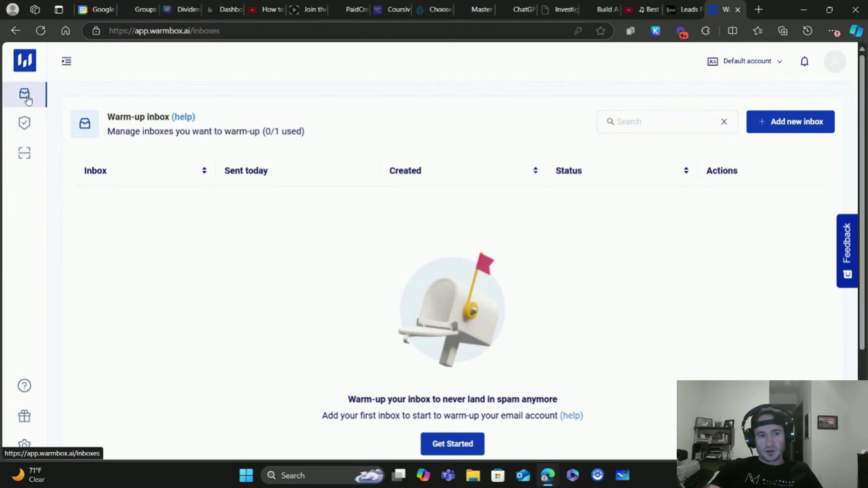
pyautogui.click(796, 122)
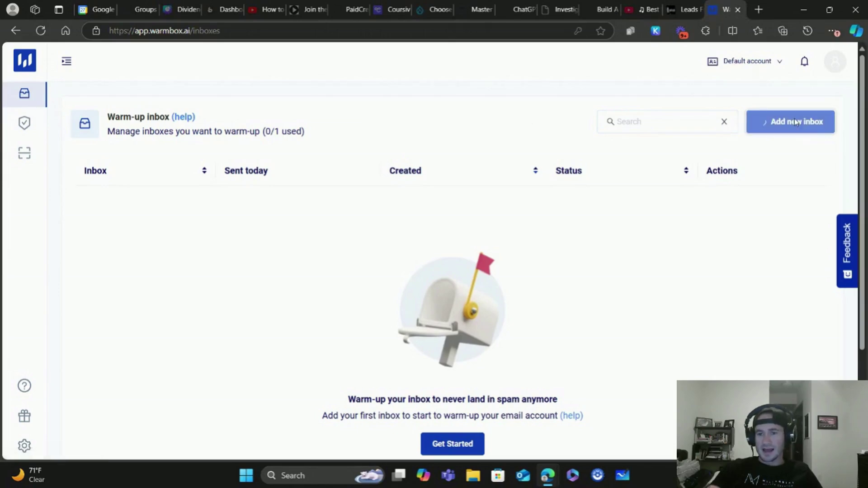
pyautogui.scroll(-1, 556, 186)
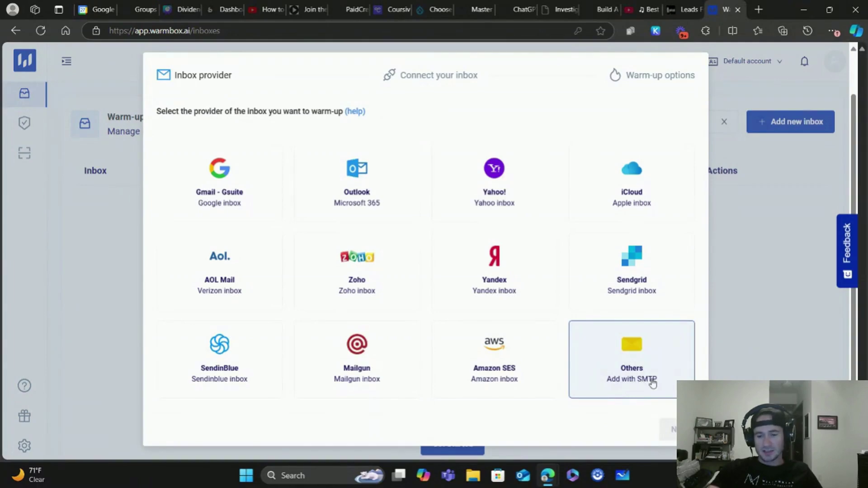
pyautogui.click(670, 428)
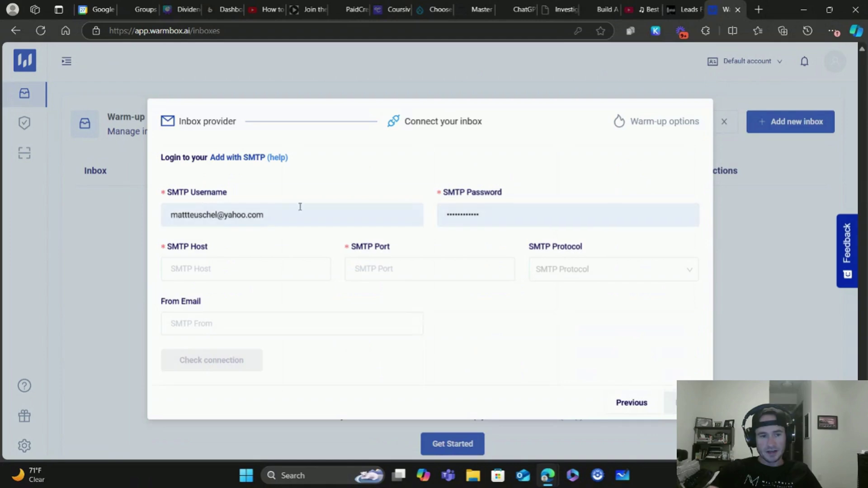
# - Replace the SMTP username with the login copied from the GoHighLevel SMTP credentials and enter the SMTP password
pyautogui.tripleClick(277, 213)
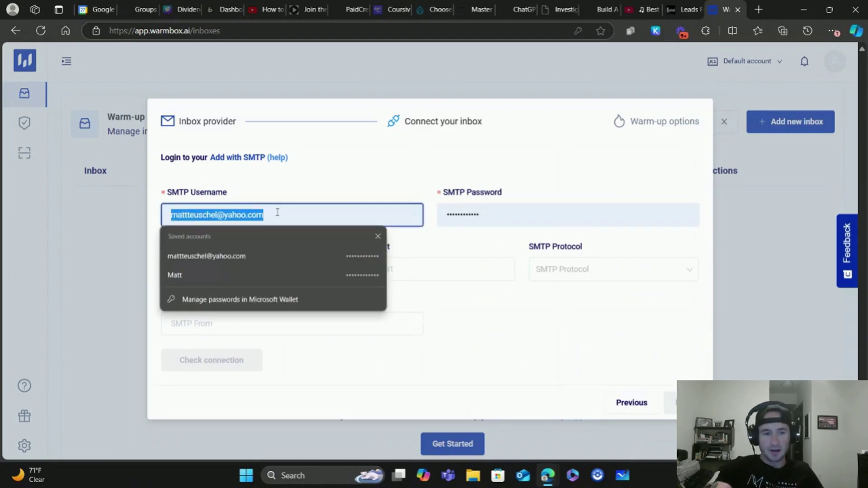
pyautogui.press('BackSpace')
pyautogui.hotkey('ctrl', 'shift', 'Tab')
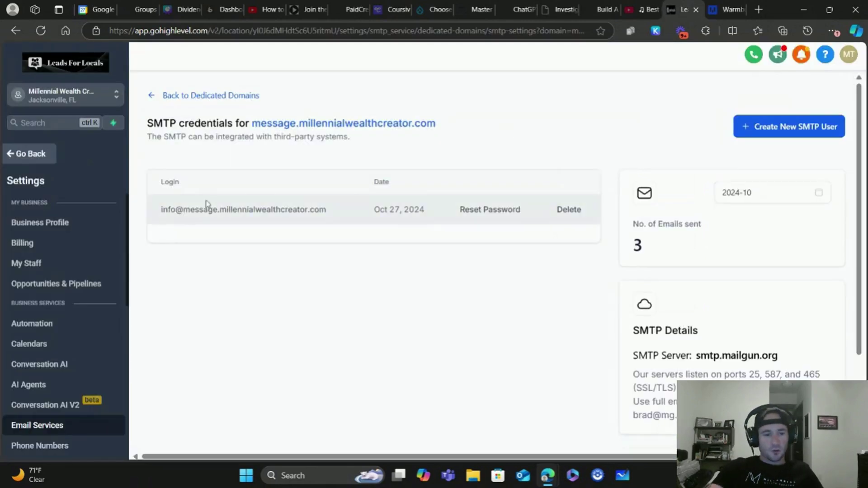
pyautogui.moveTo(326, 209); pyautogui.dragTo(161, 220)
pyautogui.hotkey('ctrl', 'c')
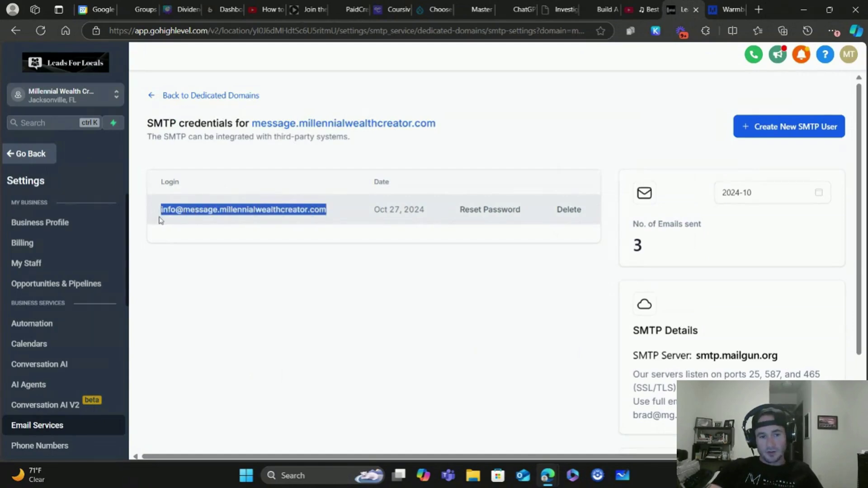
pyautogui.rightClick(221, 219)
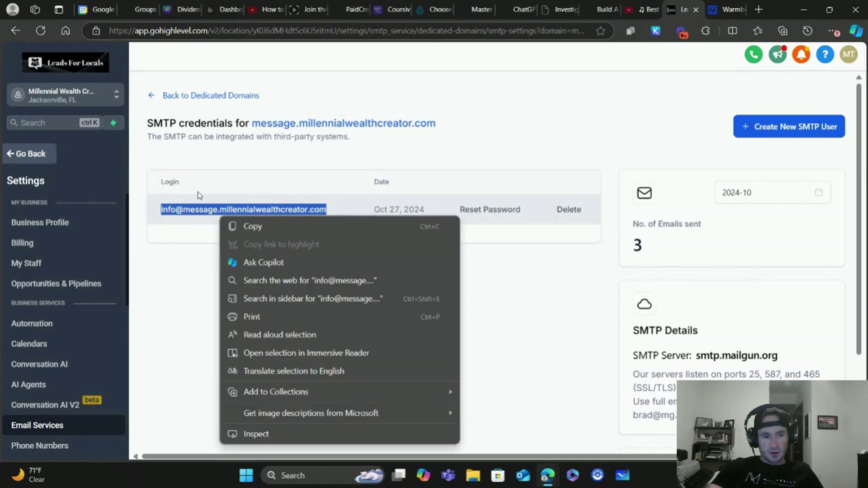
pyautogui.click(247, 227)
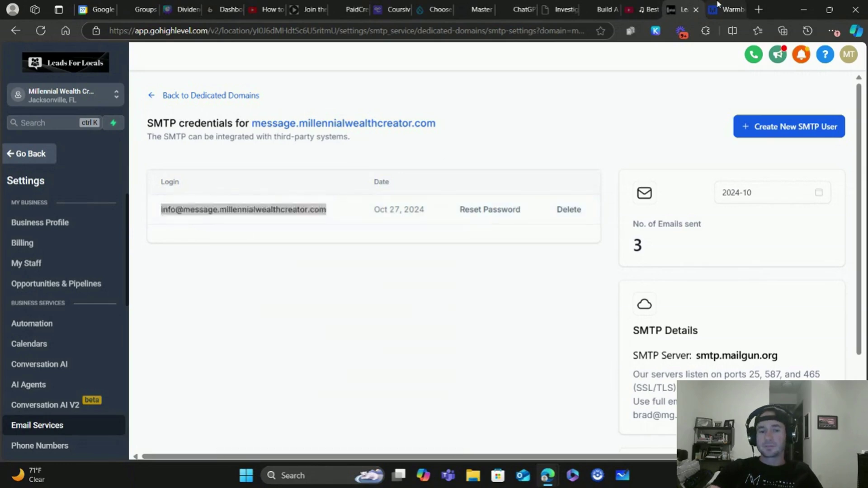
pyautogui.click(718, 6)
pyautogui.rightClick(217, 213)
pyautogui.click(261, 320)
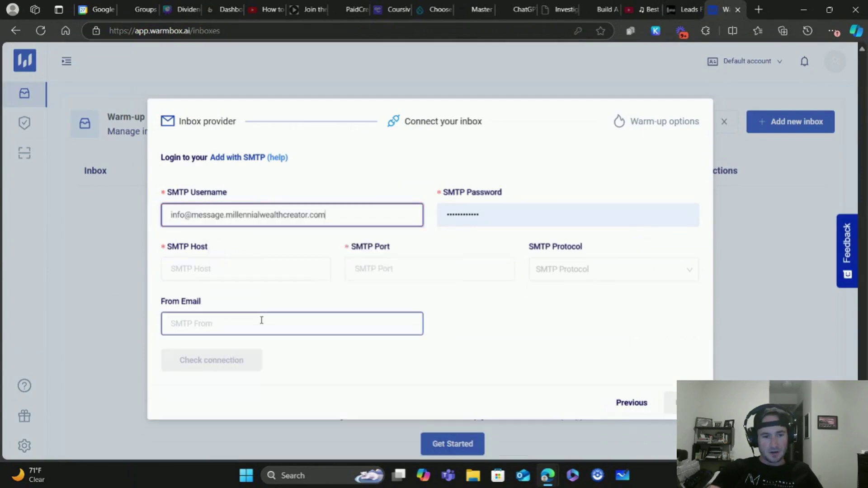
pyautogui.click(487, 214)
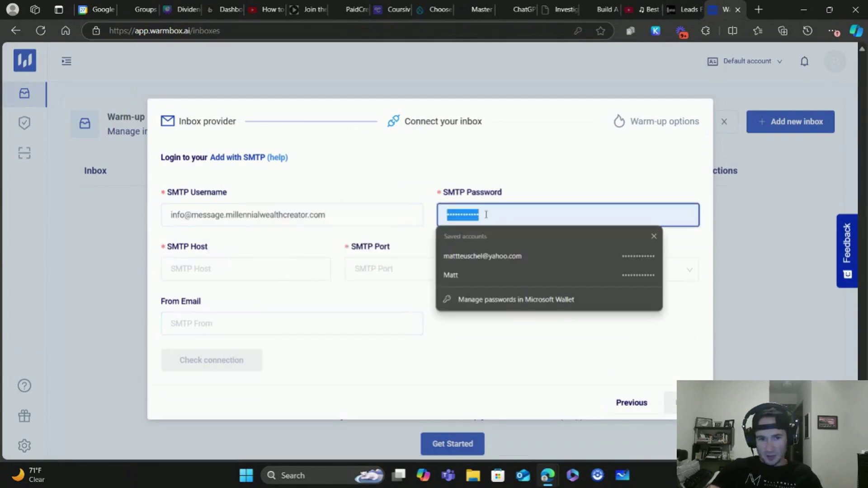
pyautogui.write('•')
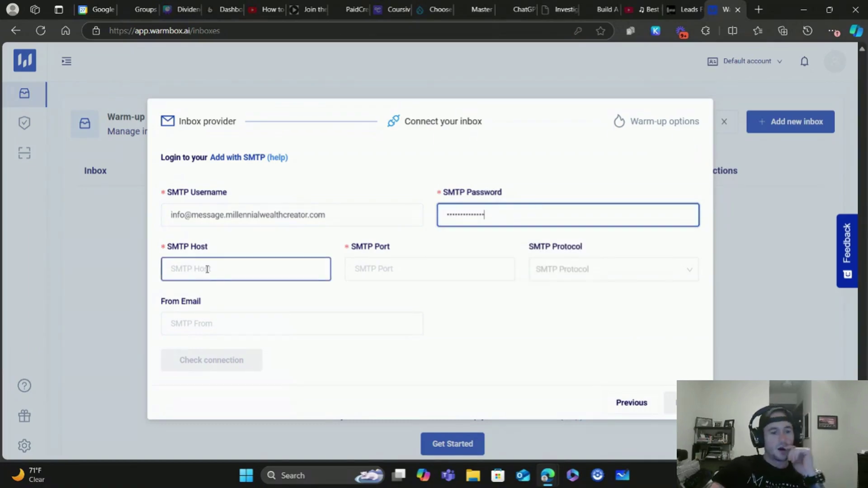
# - Fill in the SMTP host in Warmbox with smtp.mailgun.org, copied from the SMTP details in GoHighLevel
pyautogui.click(684, 5)
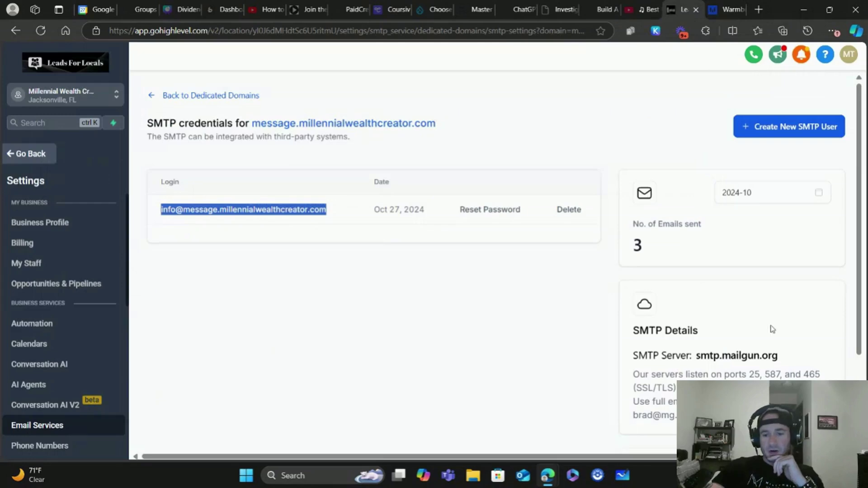
pyautogui.moveTo(778, 359); pyautogui.dragTo(696, 357)
pyautogui.rightClick(716, 357)
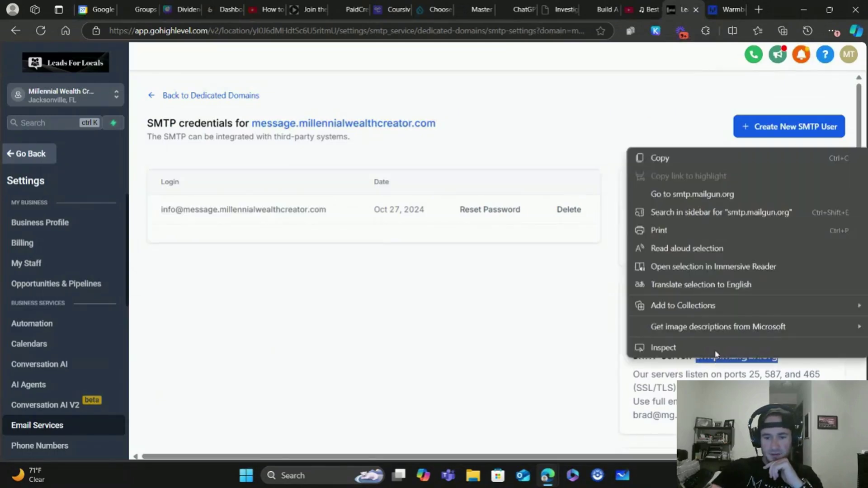
pyautogui.click(682, 163)
pyautogui.click(734, 6)
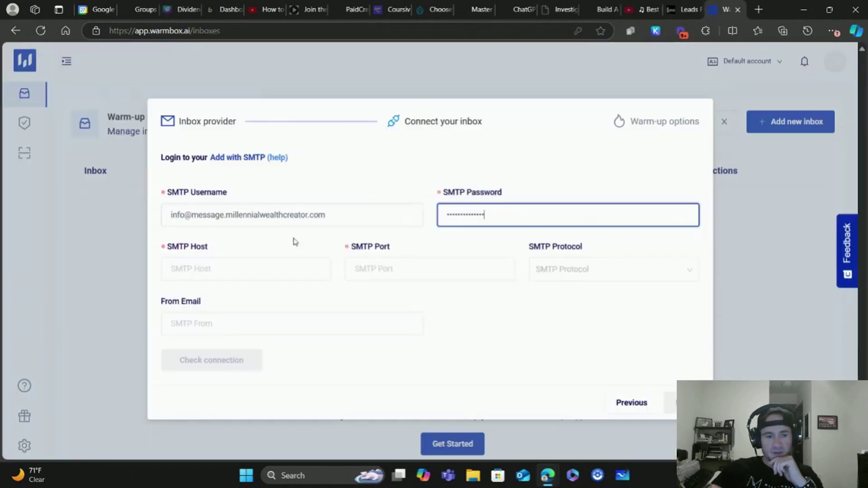
pyautogui.rightClick(211, 273)
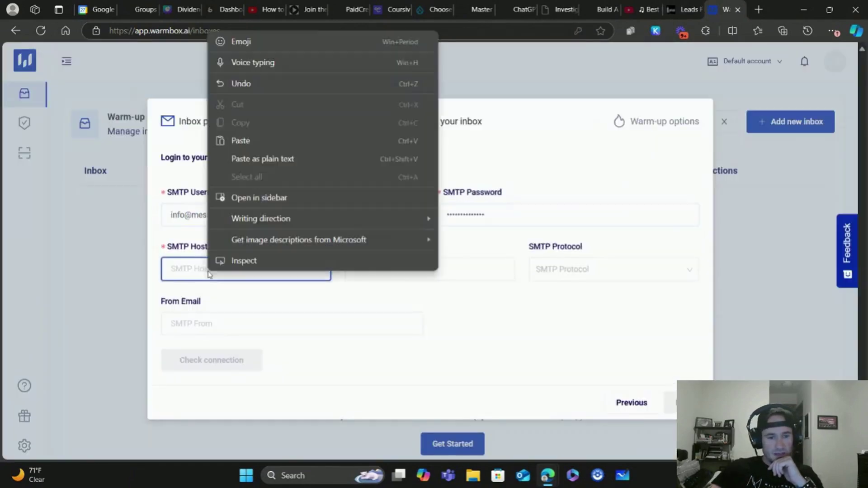
pyautogui.click(256, 158)
# - Set the SMTP port to 465, as listed in the GoHighLevel SMTP details, and the SMTP protocol to ssl
pyautogui.click(391, 269)
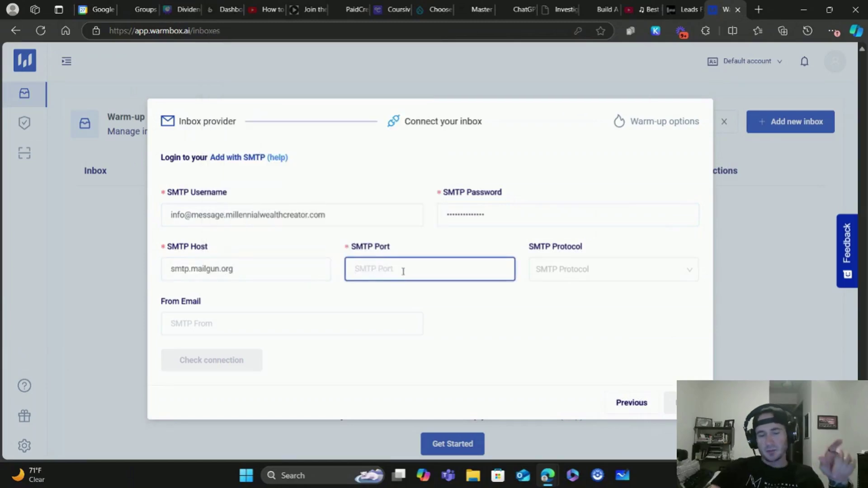
pyautogui.click(685, 8)
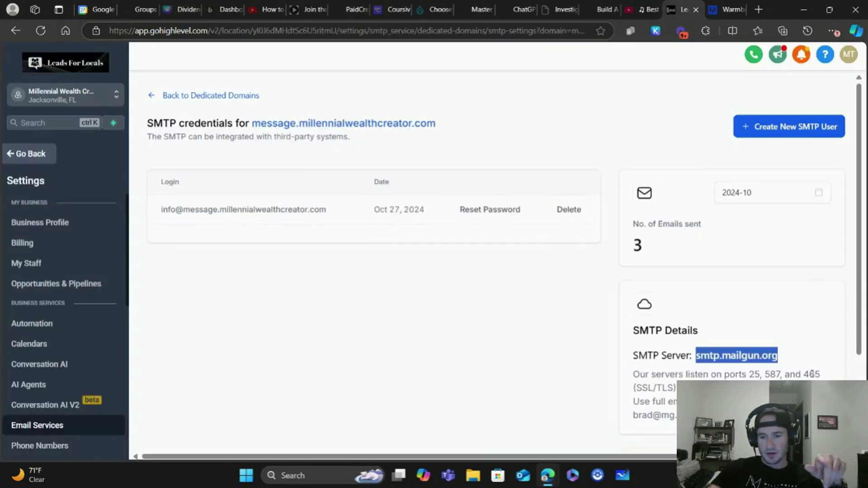
pyautogui.moveTo(821, 374); pyautogui.dragTo(805, 374)
pyautogui.click(724, 9)
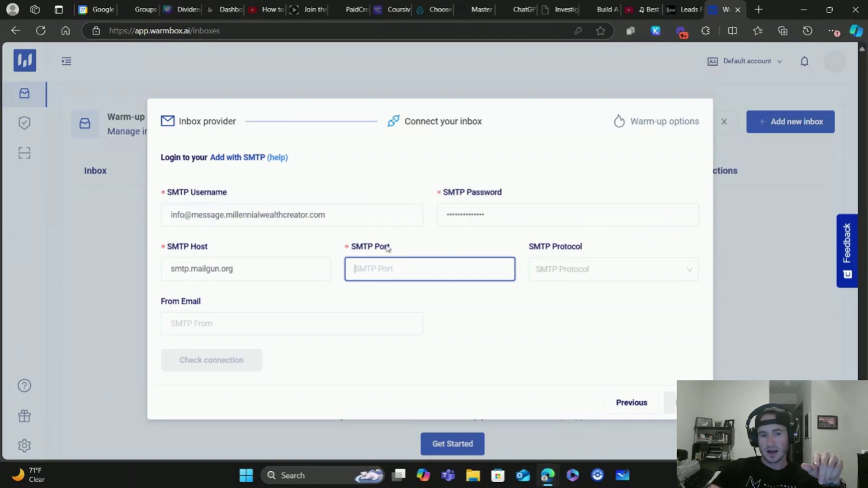
pyautogui.hotkey('ctrl', 'v')
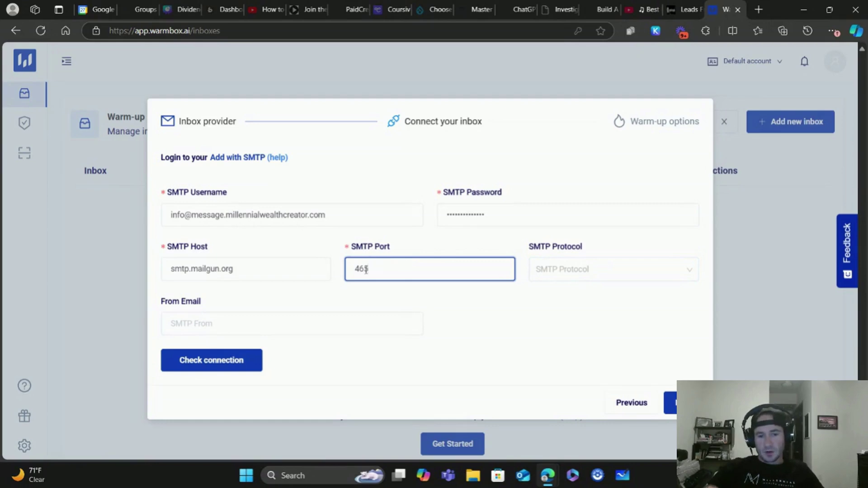
pyautogui.click(585, 272)
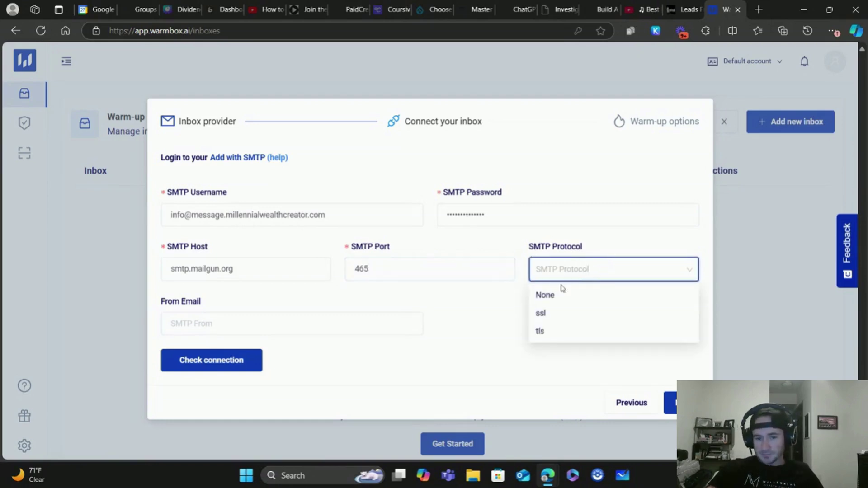
pyautogui.click(542, 312)
# - Copy the SMTP username address into the From Email field and check the inbox connection
pyautogui.click(245, 327)
pyautogui.moveTo(328, 215); pyautogui.dragTo(170, 215)
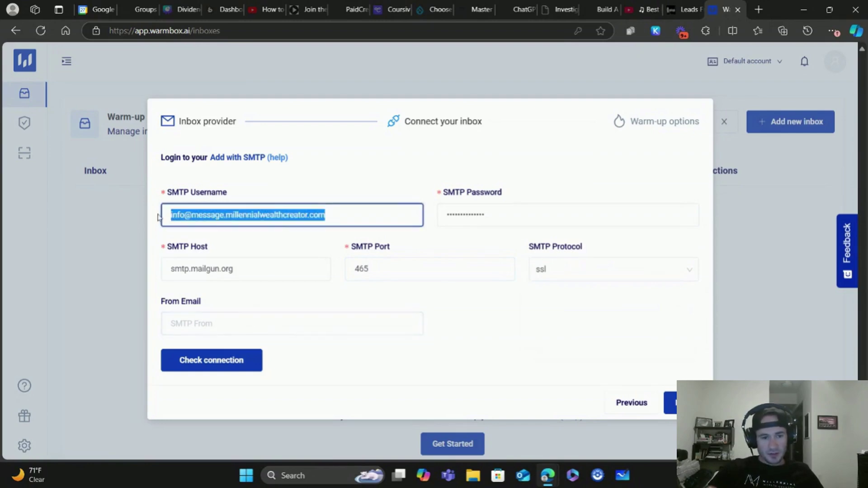
pyautogui.rightClick(195, 218)
pyautogui.click(232, 274)
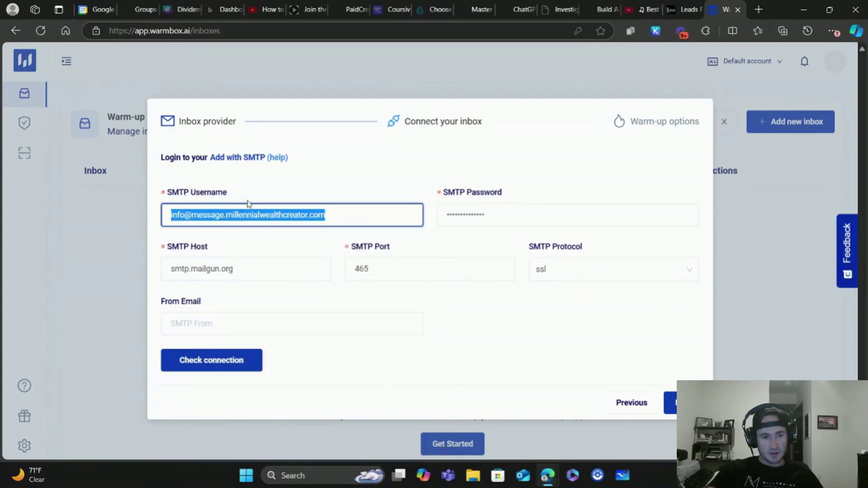
pyautogui.click(206, 323)
pyautogui.rightClick(203, 323)
pyautogui.click(233, 189)
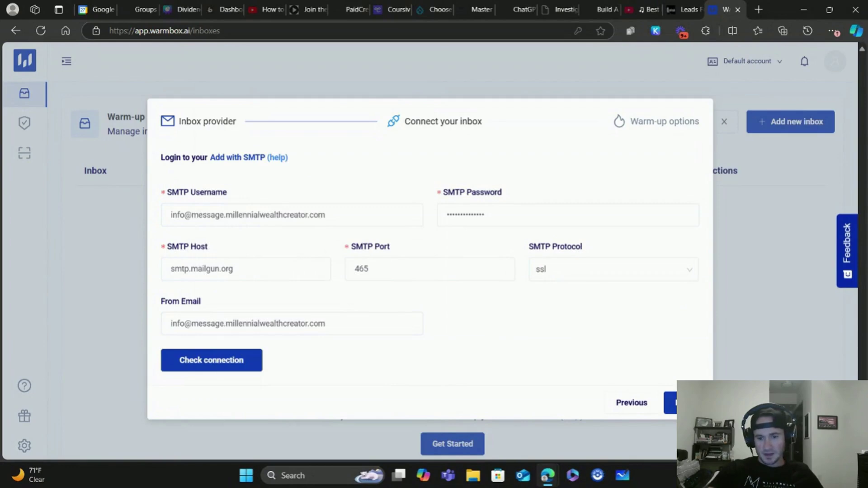
pyautogui.click(228, 359)
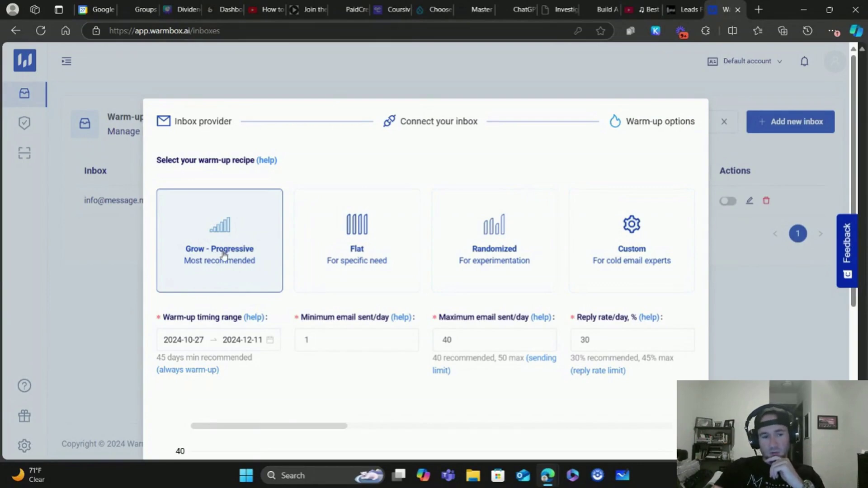
# - Review the Grow - Progressive recipe, start the warm-up with a maximum of 40 emails per day and 30% reply rate, and open the inbox dashboard
pyautogui.scroll(-1, 201, 272)
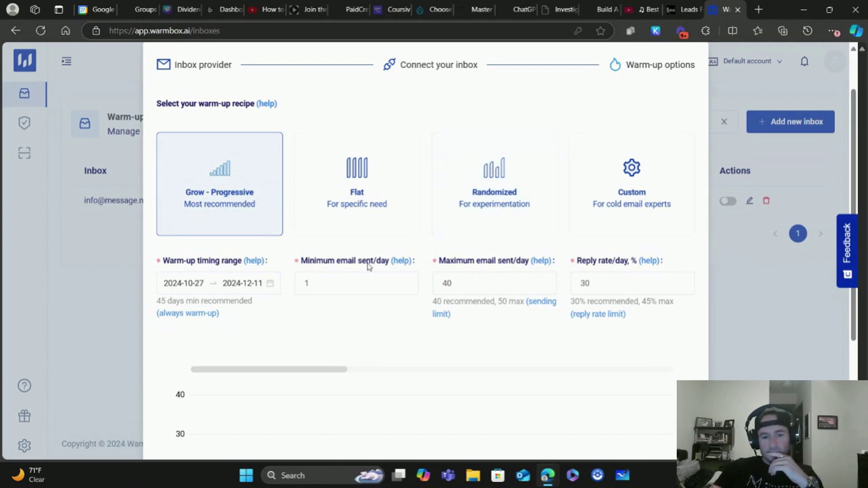
pyautogui.click(467, 281)
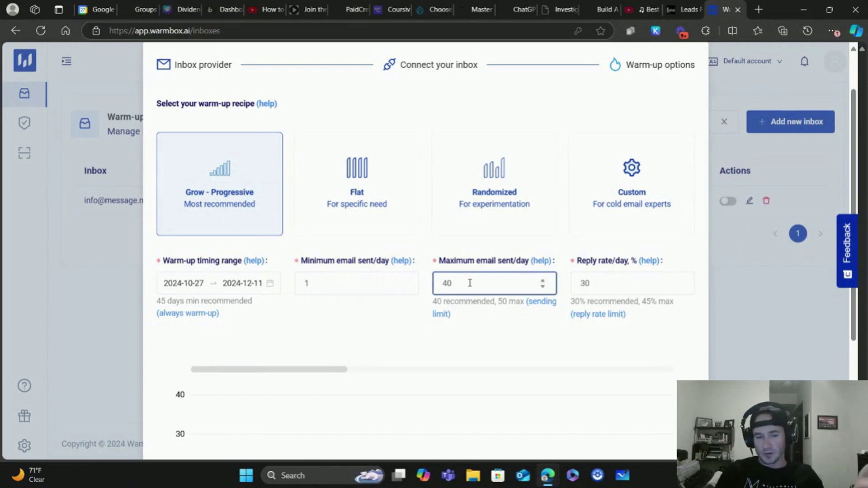
pyautogui.doubleClick(469, 283)
pyautogui.click(454, 304)
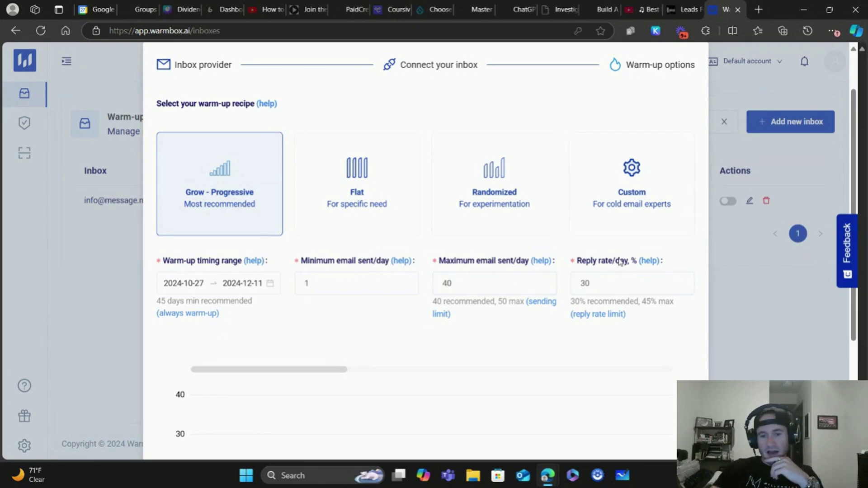
pyautogui.scroll(-3, 477, 343)
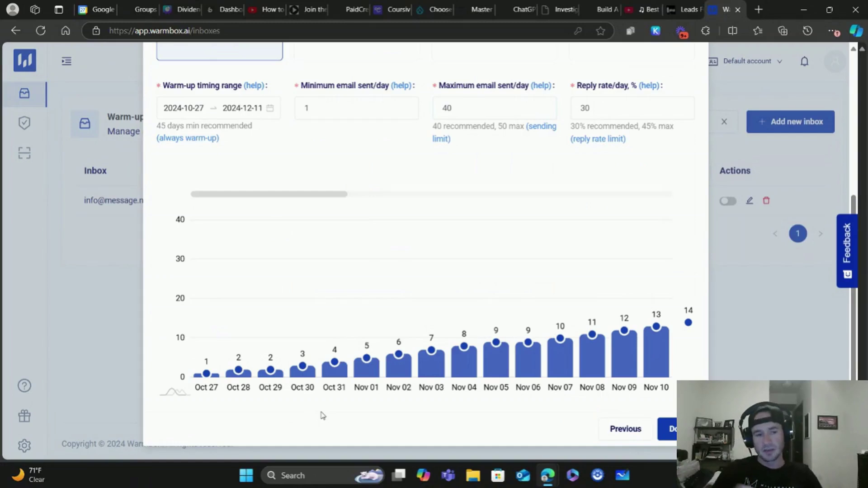
pyautogui.moveTo(367, 359)
pyautogui.mouseDown()
pyautogui.moveTo(368, 337)
pyautogui.moveTo(367, 359)
pyautogui.mouseUp()
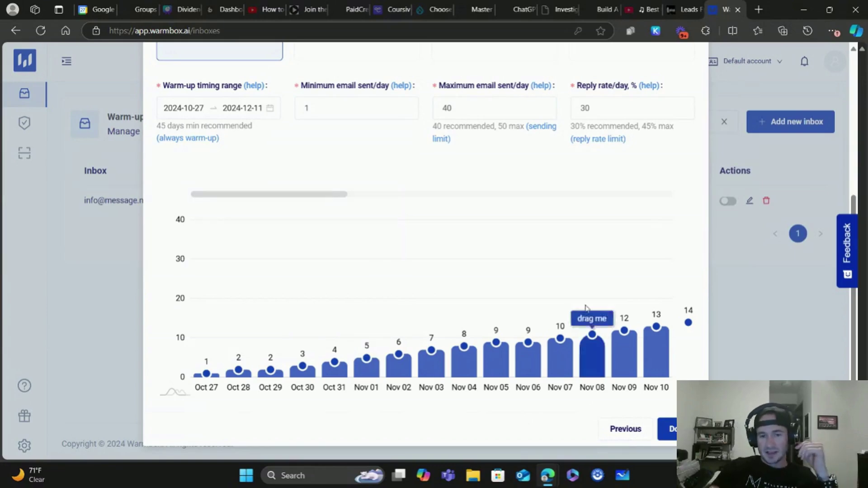
pyautogui.click(667, 428)
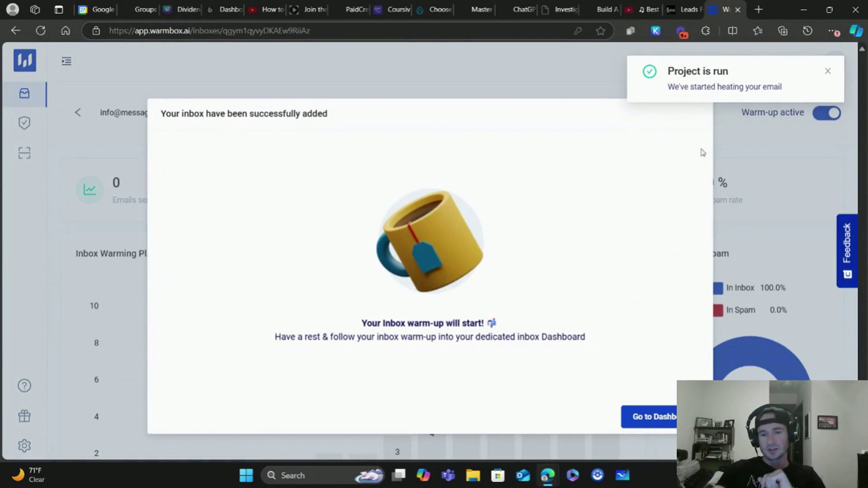
pyautogui.click(827, 71)
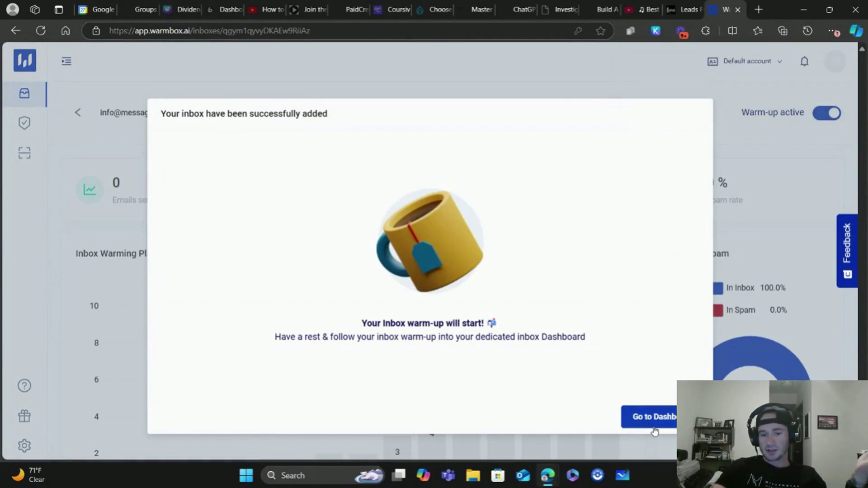
pyautogui.click(654, 417)
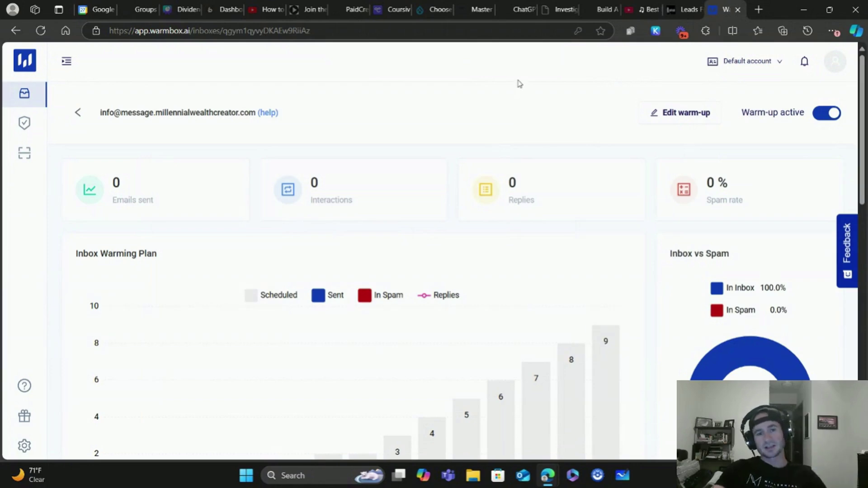